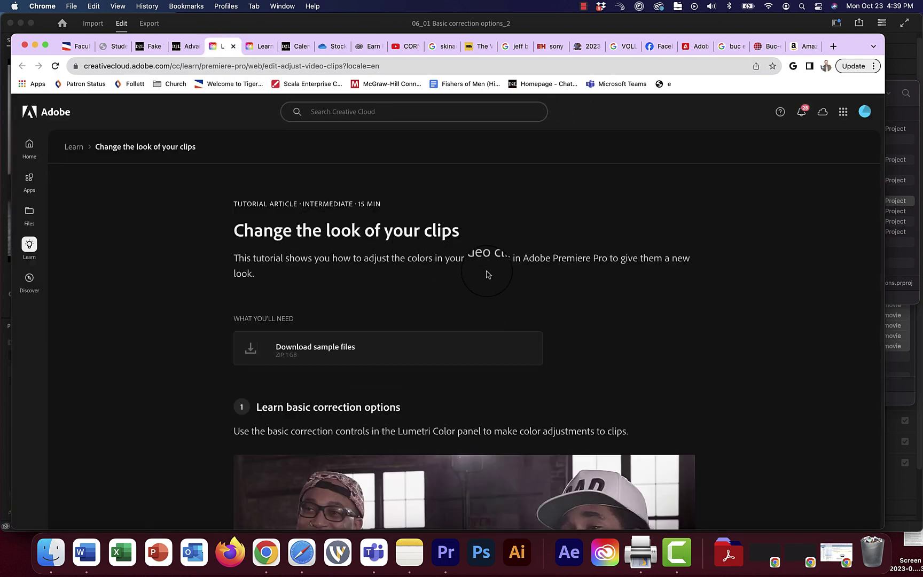
# Look through the "Change the look of your clips" tutorial page, from its sample files to the related tutorials
pyautogui.scroll(-1, 430, 256)
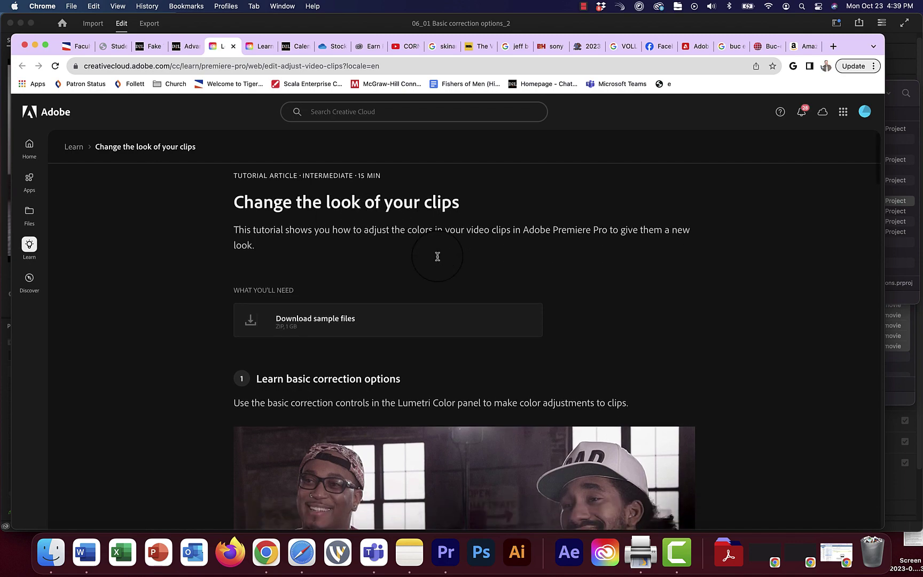
pyautogui.scroll(-5, 437, 257)
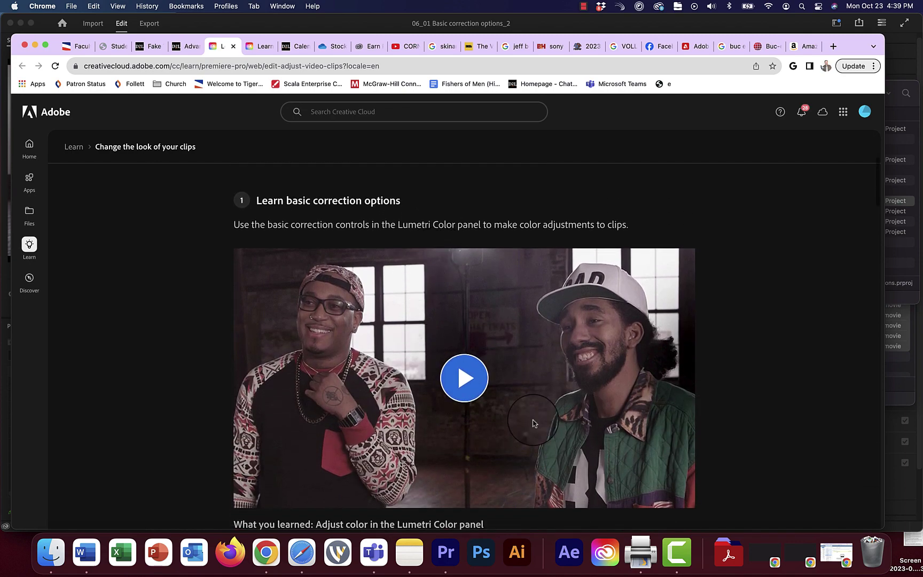
pyautogui.scroll(-20, 478, 437)
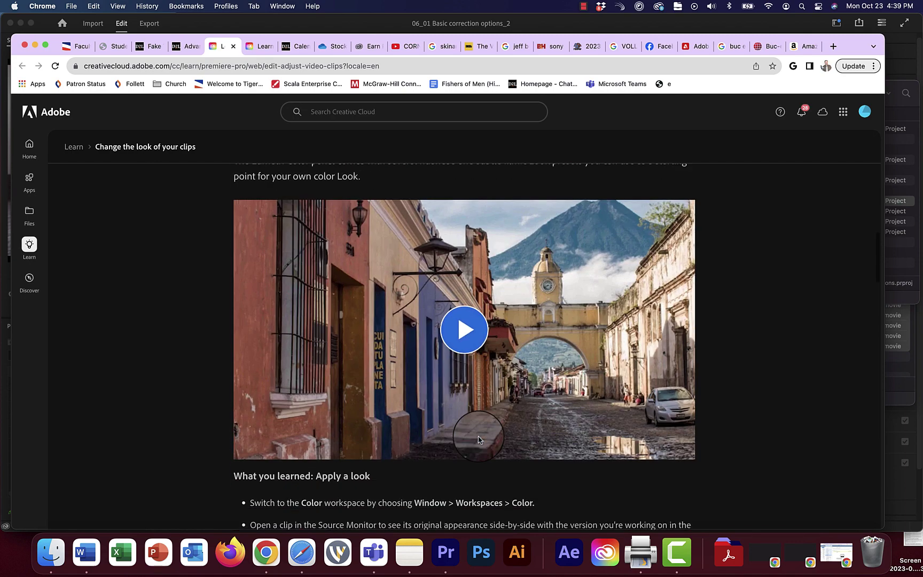
pyautogui.scroll(-20, 478, 437)
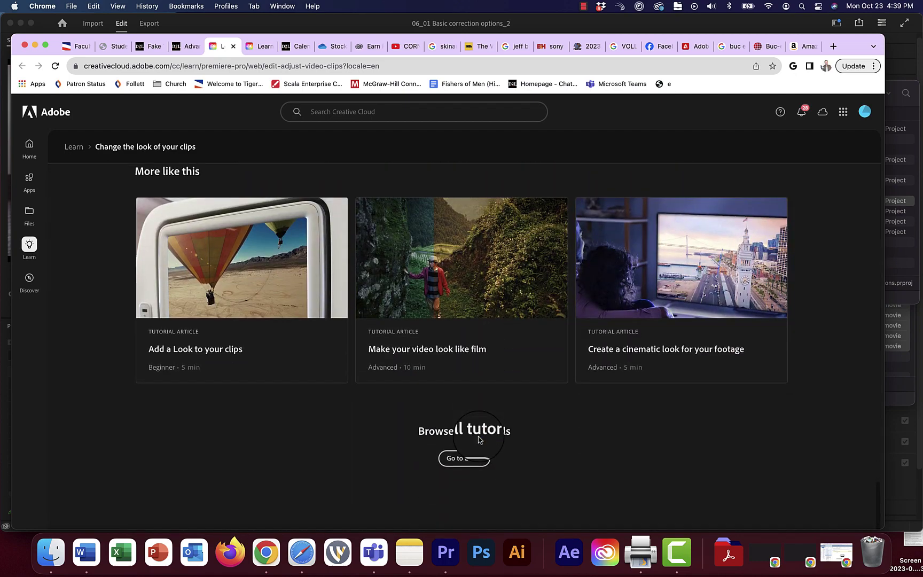
pyautogui.scroll(20, 479, 437)
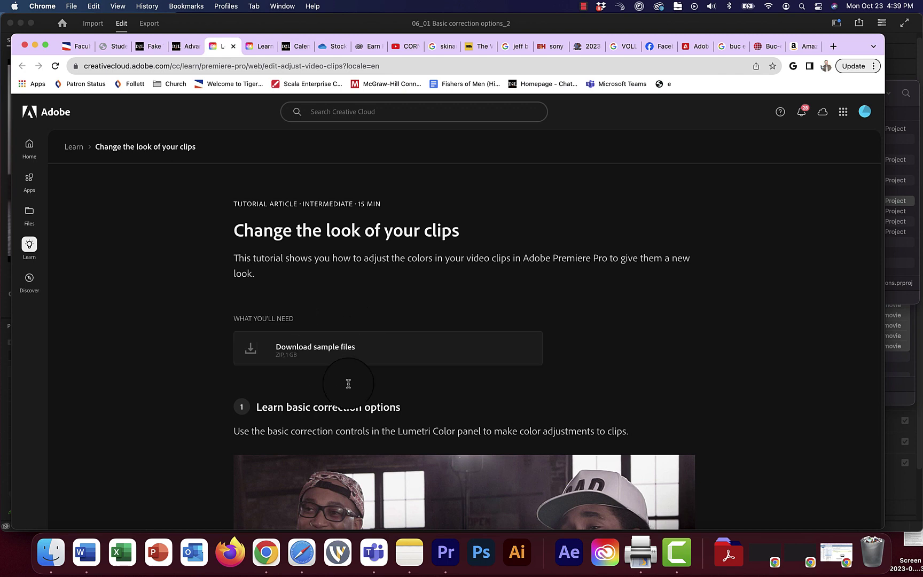
pyautogui.scroll(-1, 423, 432)
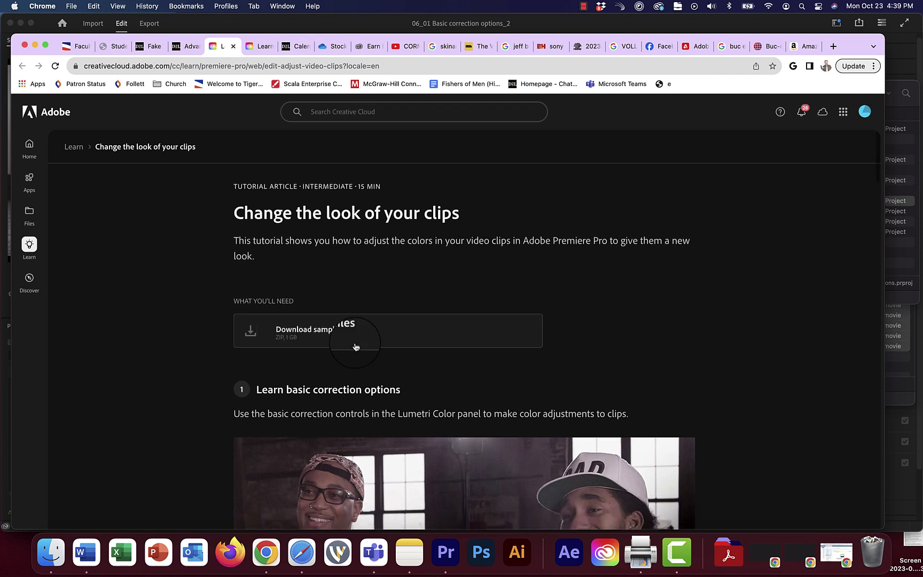
# Switch to Finder, open 06_01 Basic correction options.prproj in Premiere Pro and convert it as 06_01 Basic correction options_3
pyautogui.press('super+Tab')
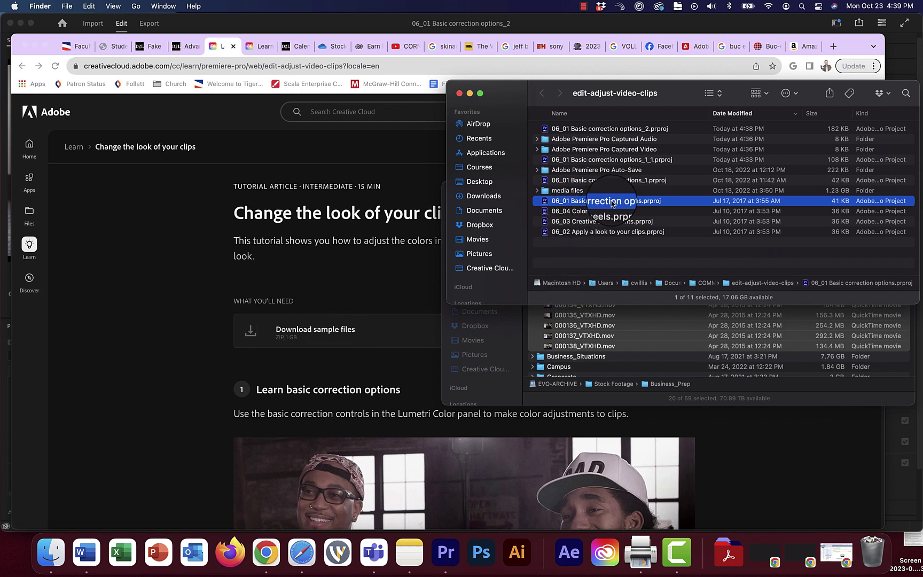
pyautogui.doubleClick(610, 202)
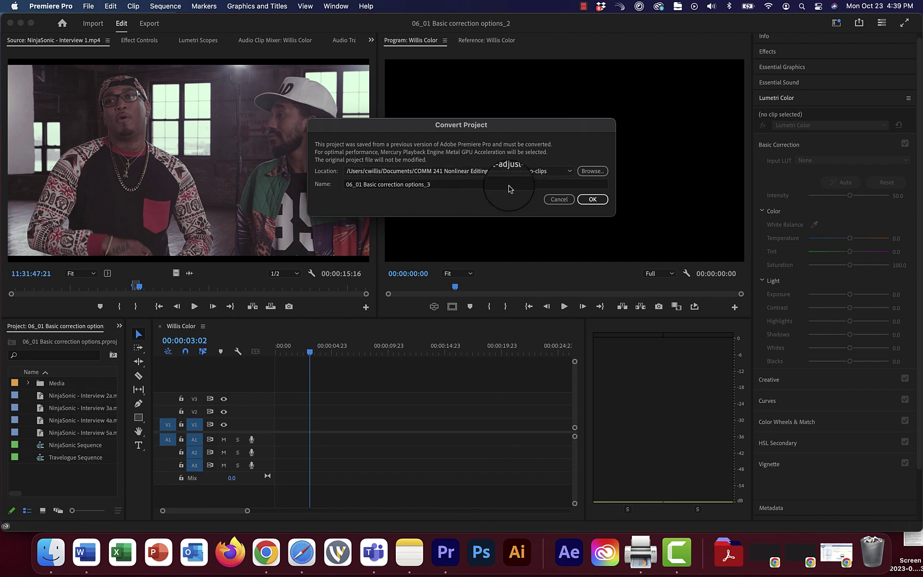
pyautogui.click(593, 200)
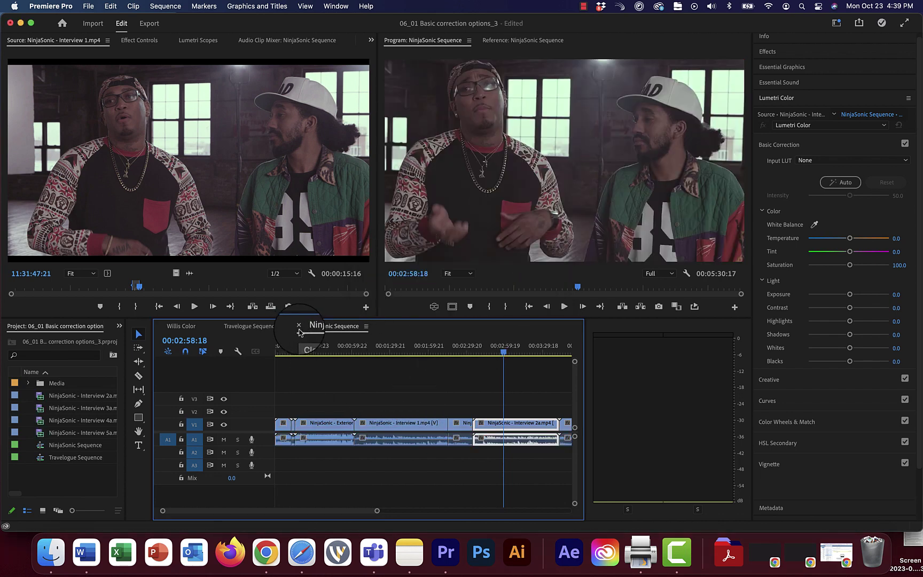
# Preview the NinjaSonic Sequence from about 00:01:09, and close all three open sequences in the timeline
pyautogui.click(364, 348)
pyautogui.press('space')
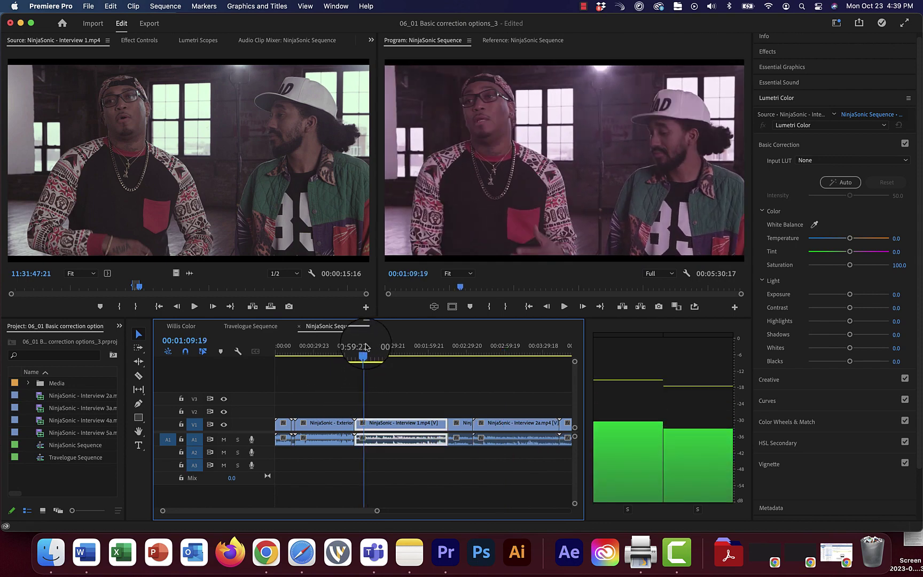
pyautogui.click(299, 326)
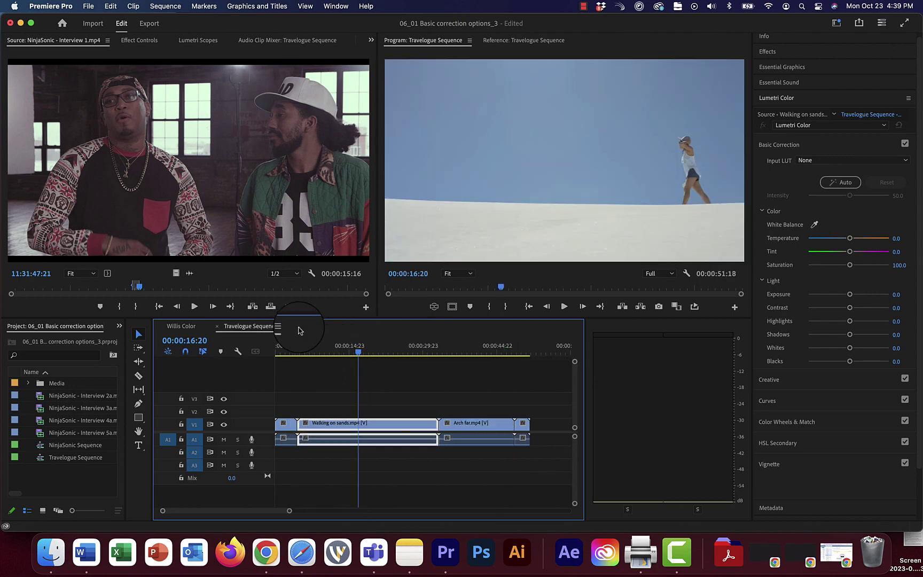
pyautogui.click(217, 327)
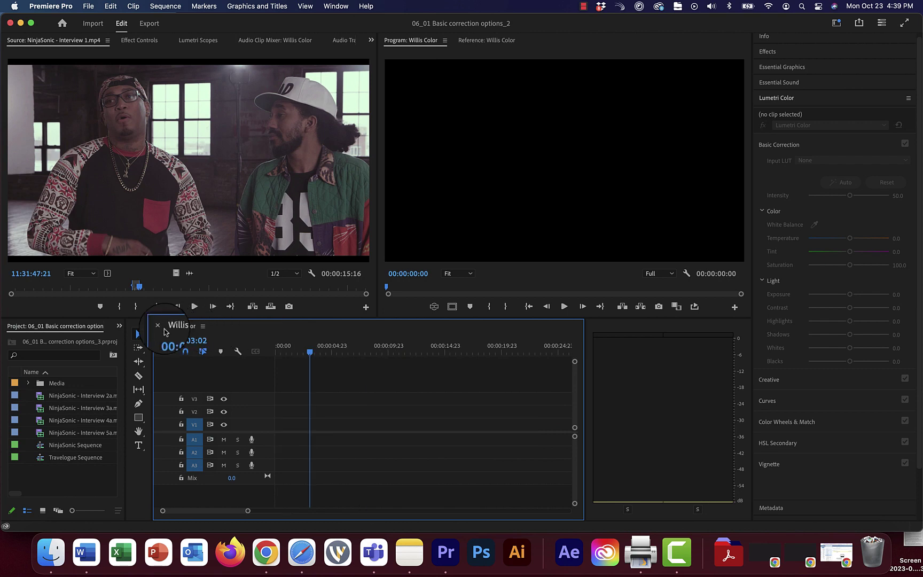
pyautogui.click(159, 326)
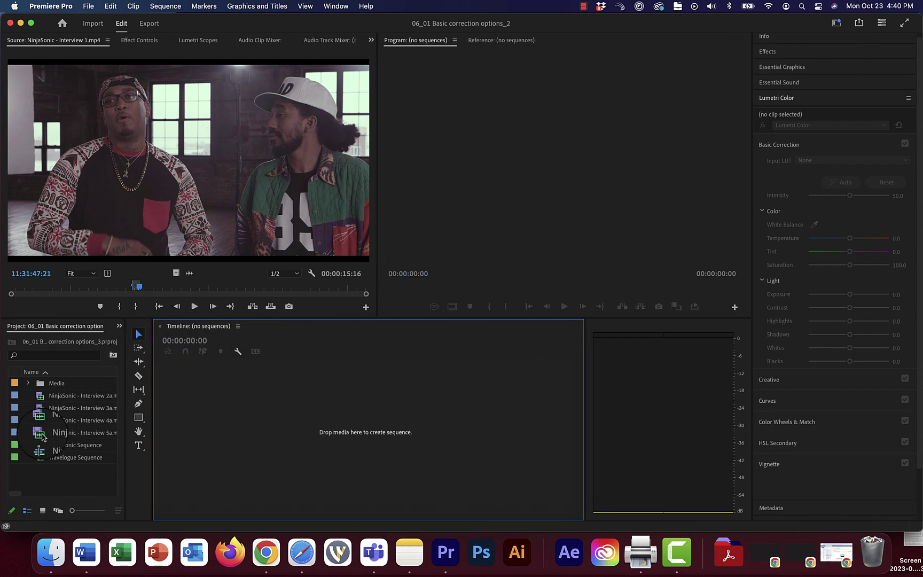
# Open NinjaSonic - Interview 1.mp4 from the Media bin in the Source monitor and create a new sequence from it
pyautogui.click(28, 383)
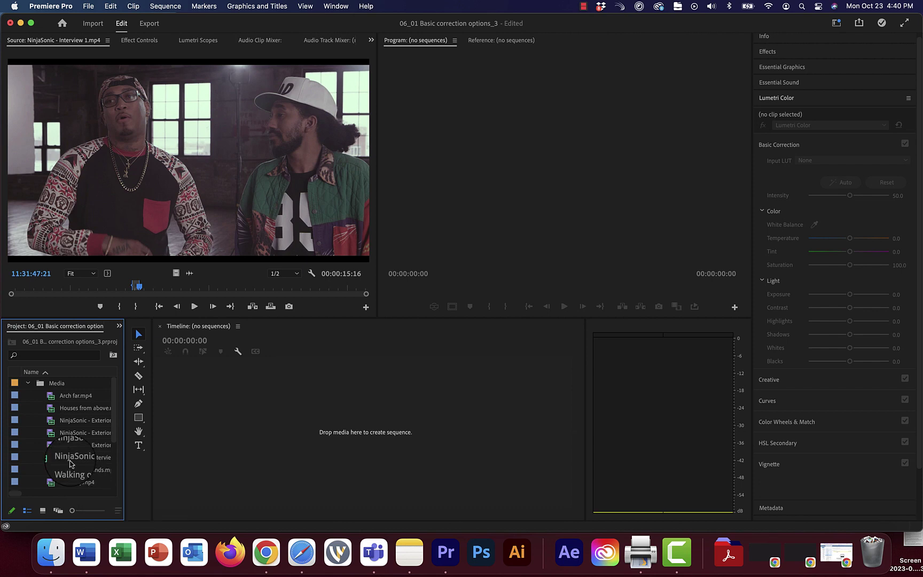
pyautogui.doubleClick(70, 461)
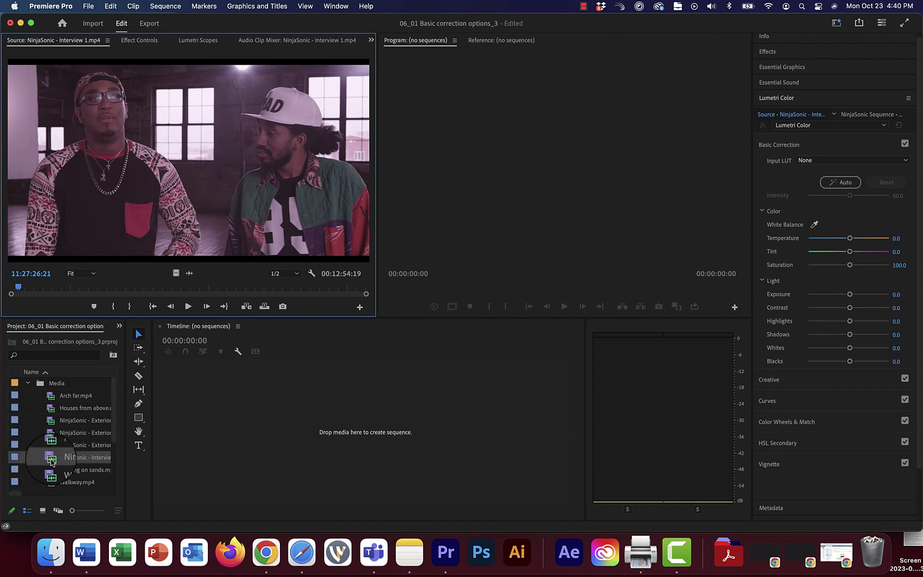
pyautogui.click(52, 463)
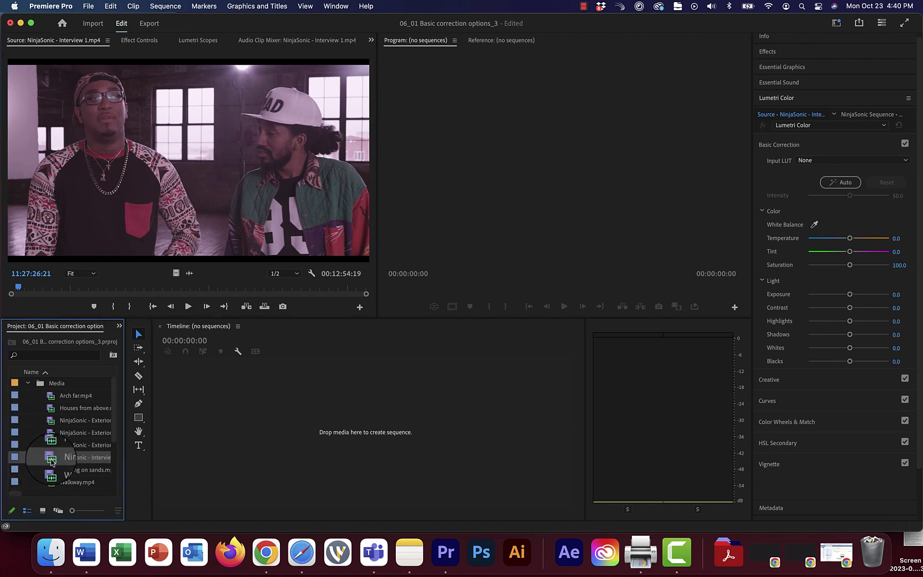
pyautogui.rightClick(52, 463)
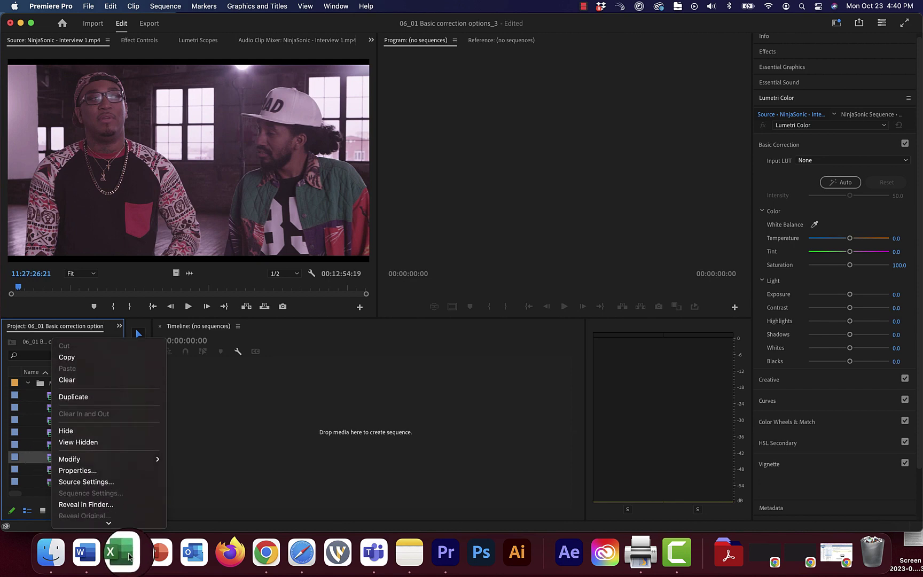
pyautogui.scroll(-3, 125, 505)
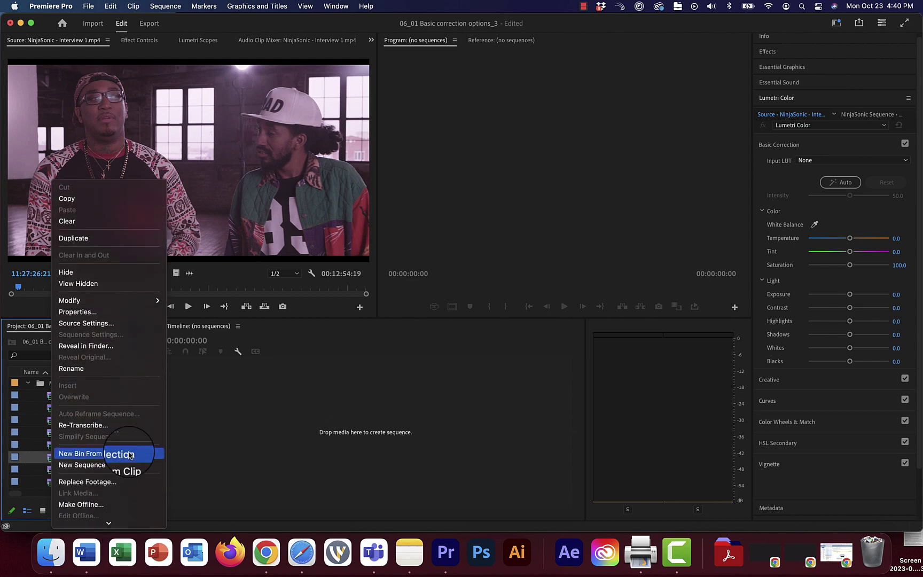
pyautogui.click(219, 191)
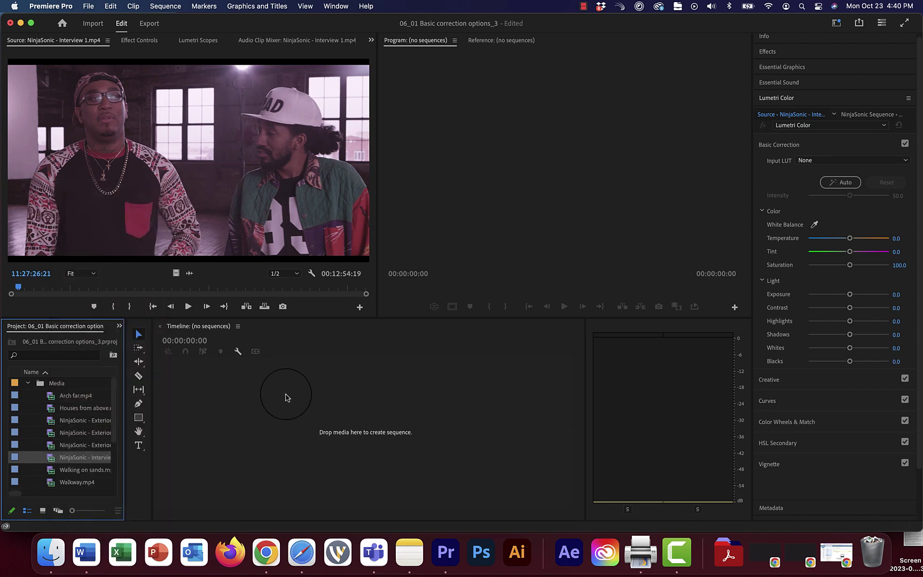
pyautogui.click(203, 144)
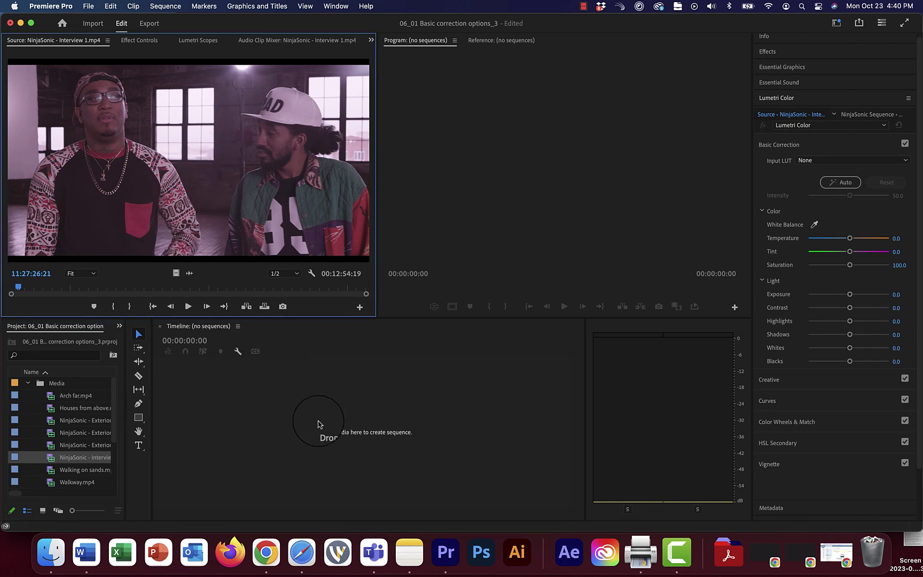
pyautogui.moveTo(319, 425); pyautogui.dragTo(319, 426)
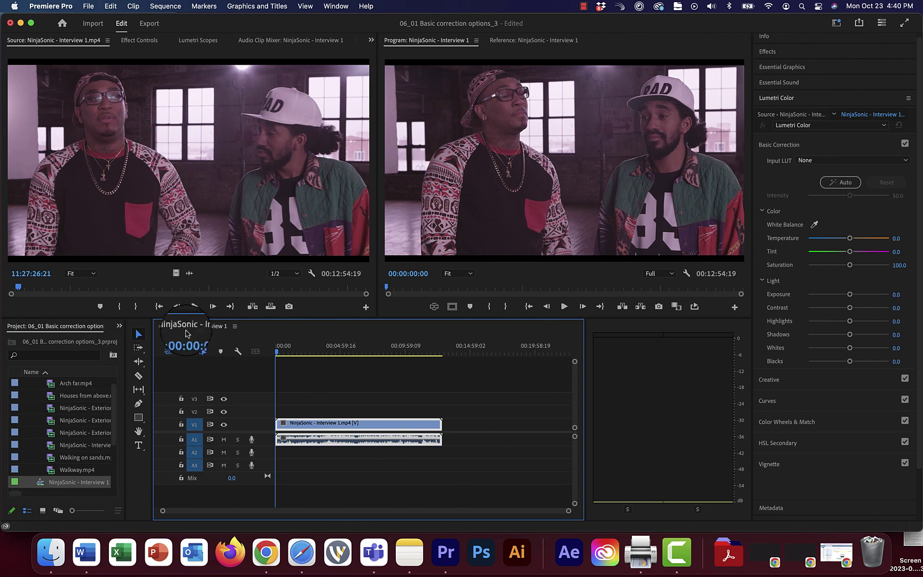
# Rename the new sequence in the project with the editor's surname followed by "Color Fix"
pyautogui.click(88, 484)
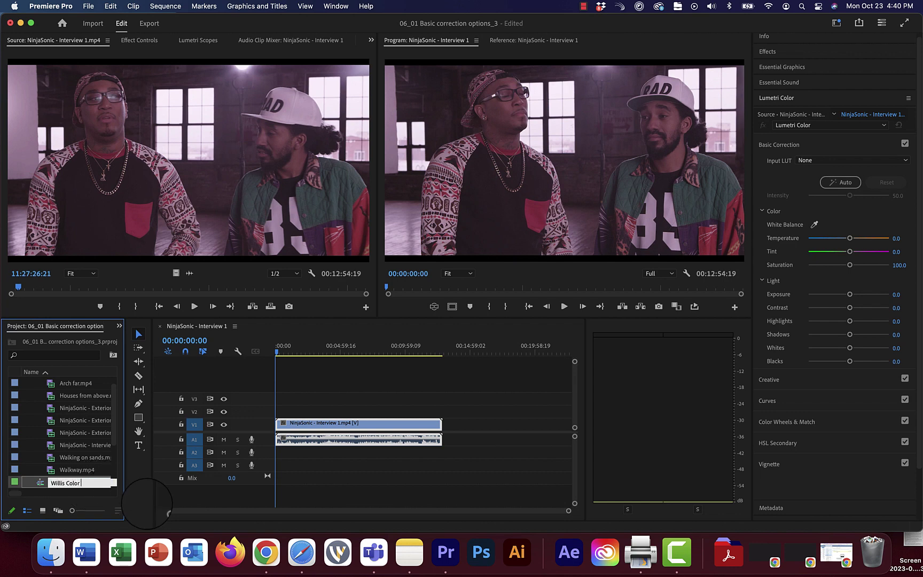
pyautogui.press('Tab')
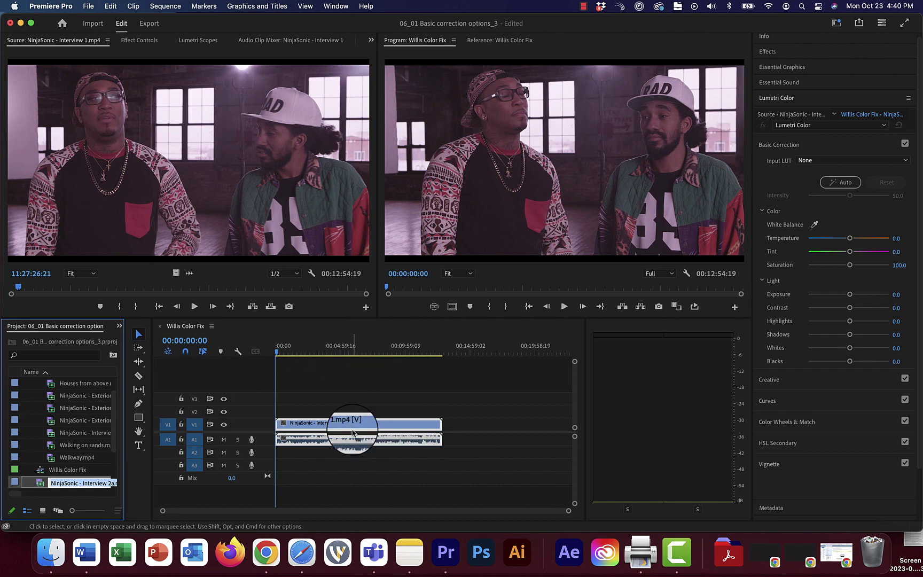
# Trim the end of the interview clip in the timeline so that it lasts about 23 seconds
pyautogui.moveTo(366, 352); pyautogui.dragTo(338, 353)
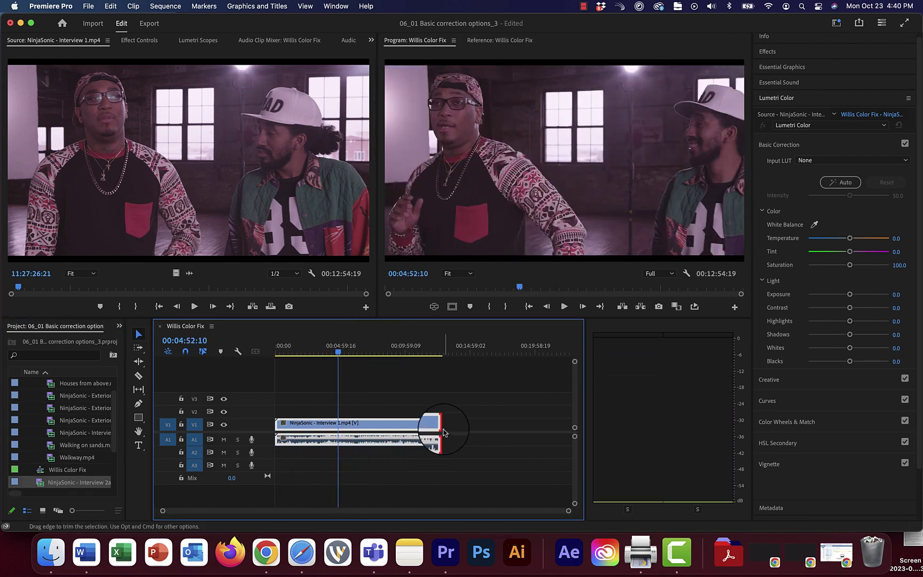
pyautogui.moveTo(443, 432); pyautogui.dragTo(282, 424)
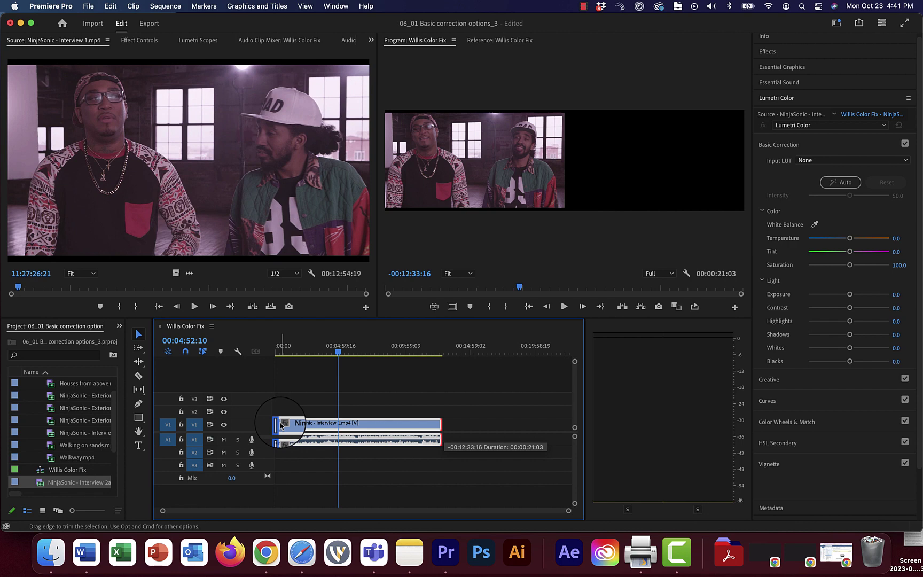
pyautogui.moveTo(282, 424); pyautogui.dragTo(278, 425)
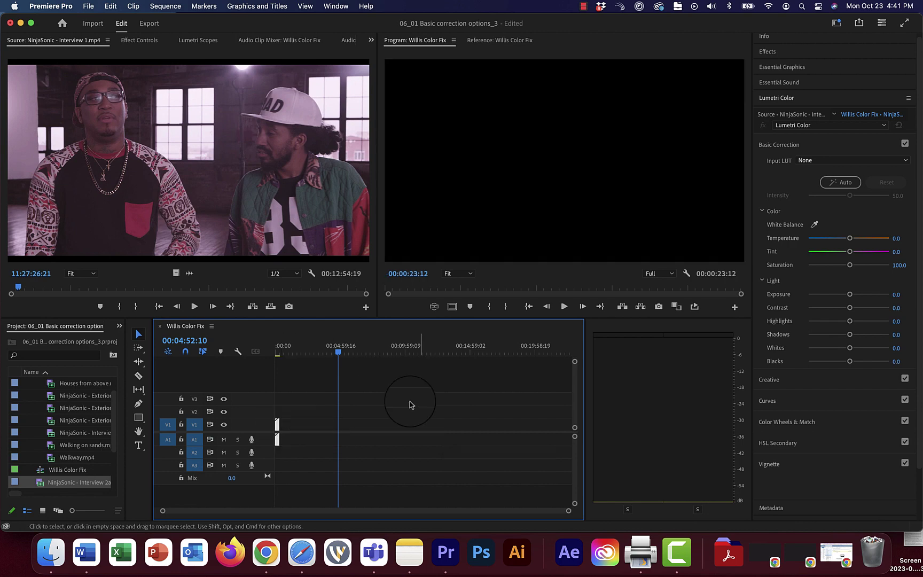
# Cut the interview clip in two at 00:00:04:06 in the timeline
pyautogui.press('=')
pyautogui.press('=')
pyautogui.press('=')
pyautogui.press('=')
pyautogui.press('=')
pyautogui.press('=')
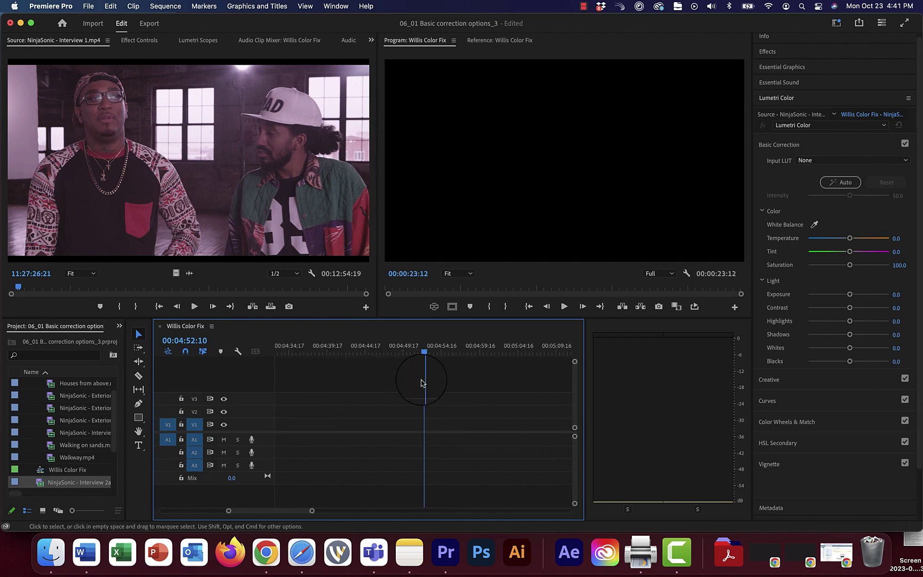
pyautogui.press('Home')
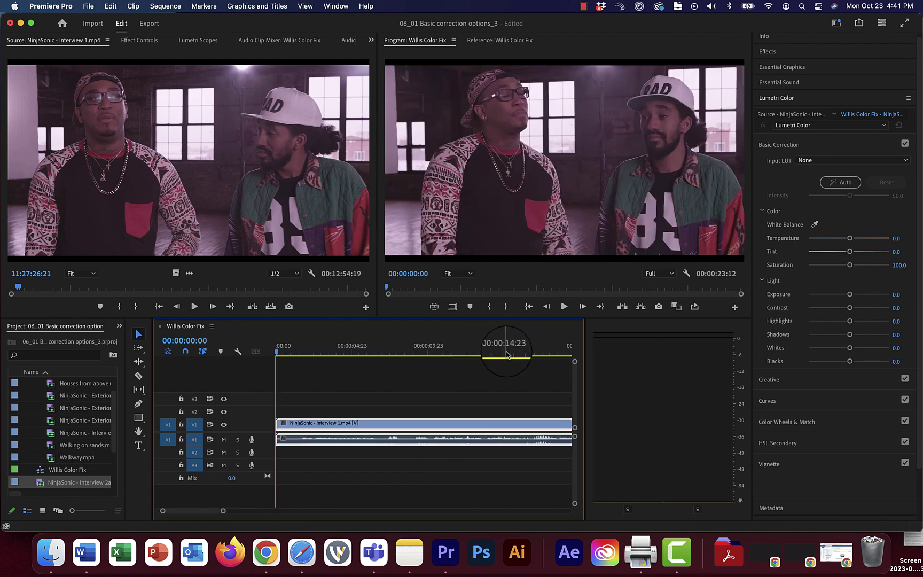
pyautogui.press('-')
pyautogui.moveTo(336, 354); pyautogui.dragTo(307, 357)
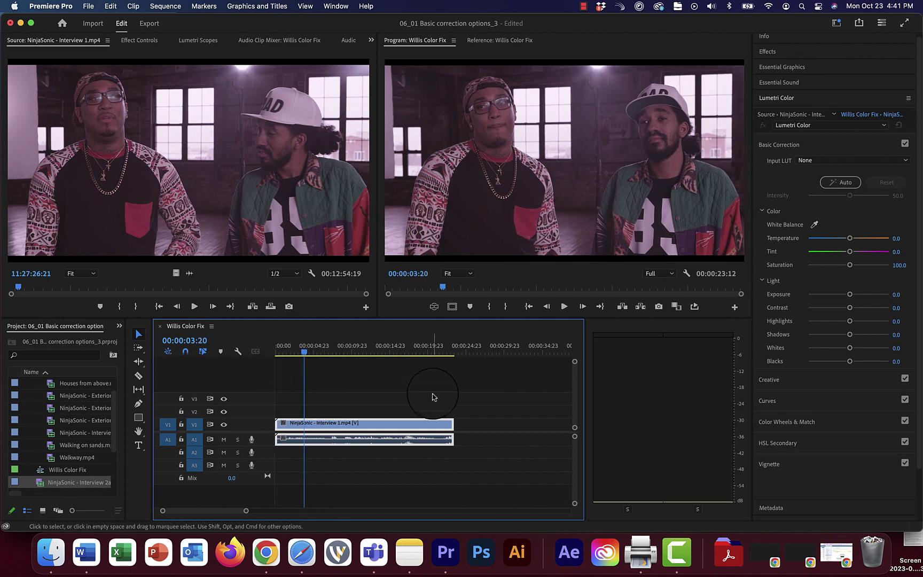
pyautogui.moveTo(304, 353)
pyautogui.mouseDown()
pyautogui.moveTo(326, 355)
pyautogui.moveTo(309, 357)
pyautogui.mouseUp()
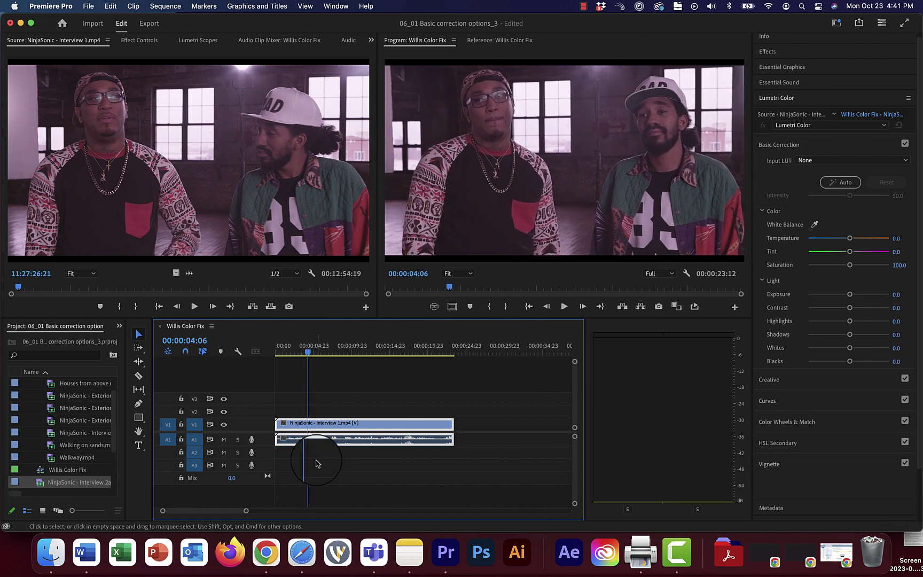
pyautogui.press('super+k')
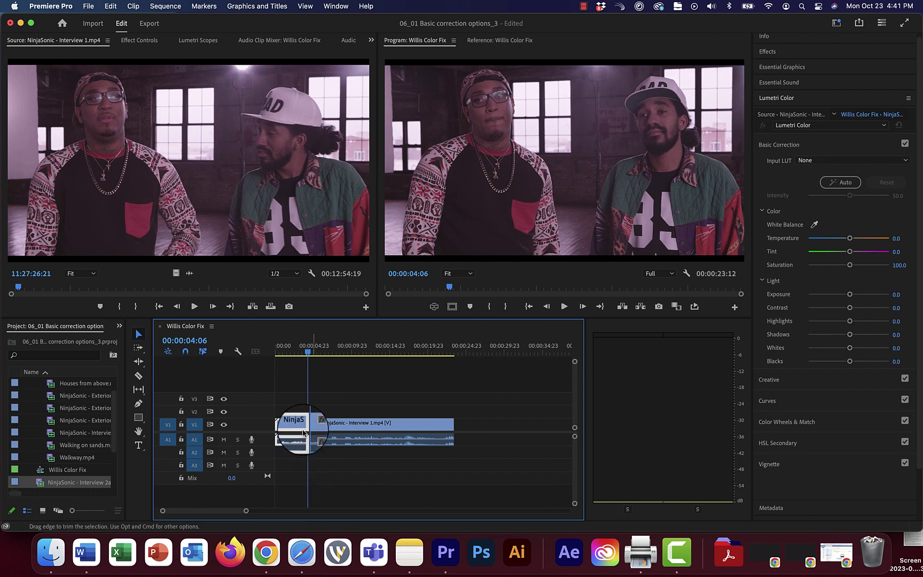
# Play into the second segment of the interview clip and park the playhead at 00:00:08:07
pyautogui.press('space')
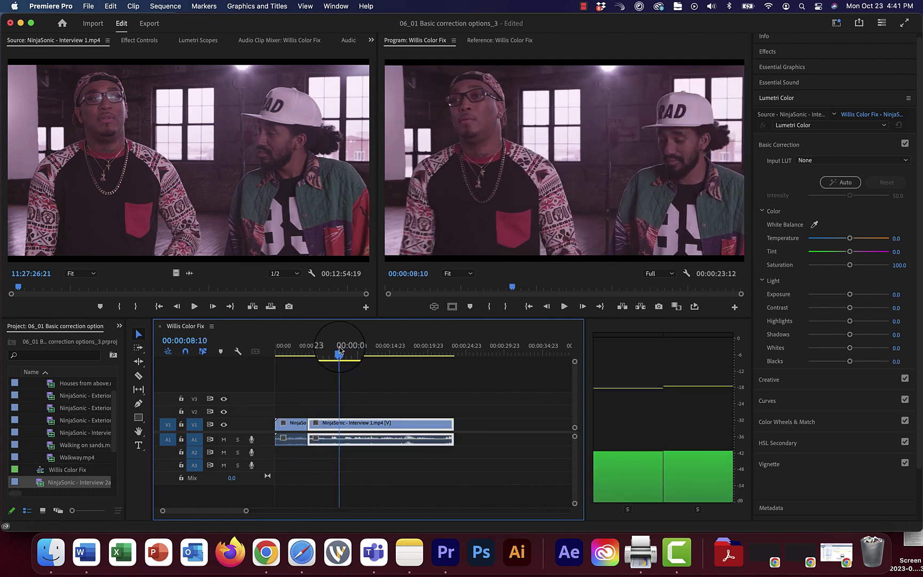
pyautogui.click(340, 350)
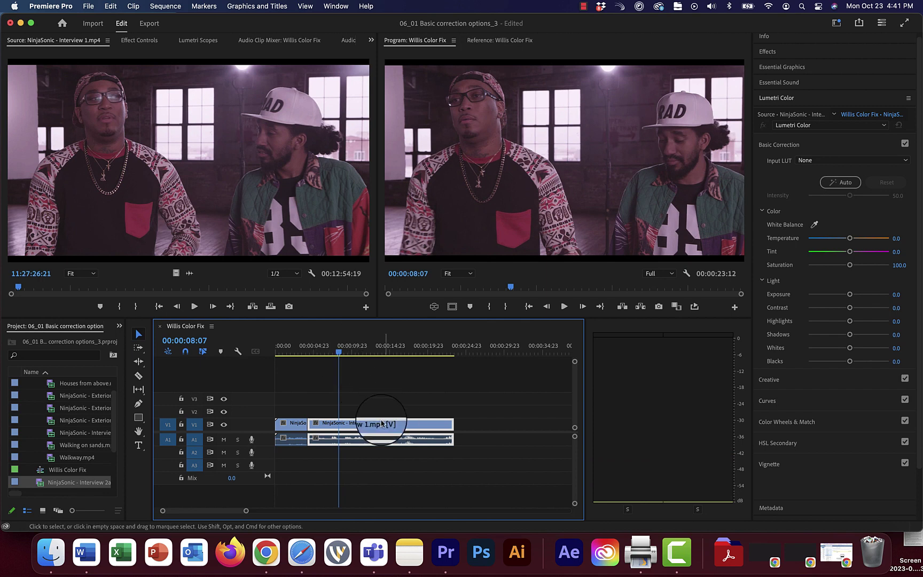
pyautogui.click(796, 100)
pyautogui.click(796, 102)
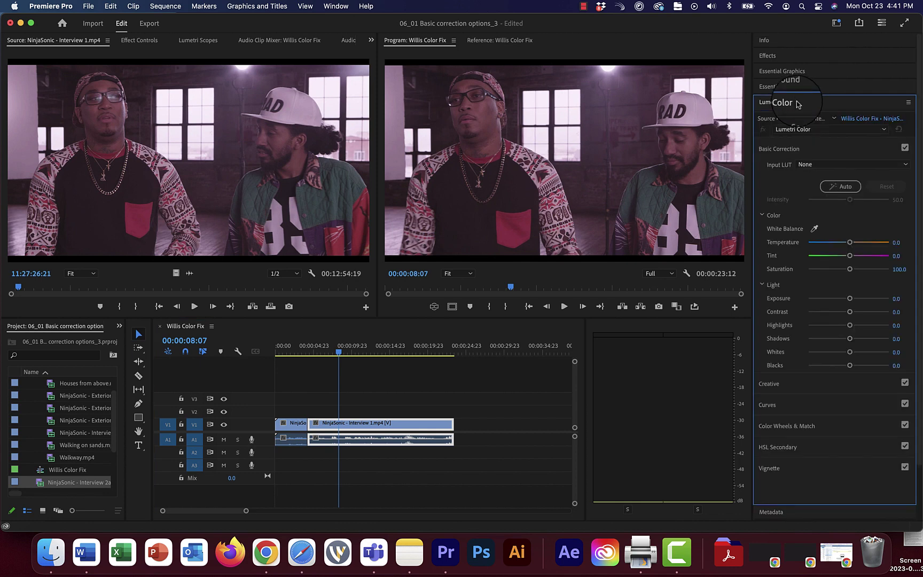
pyautogui.click(794, 101)
pyautogui.click(336, 6)
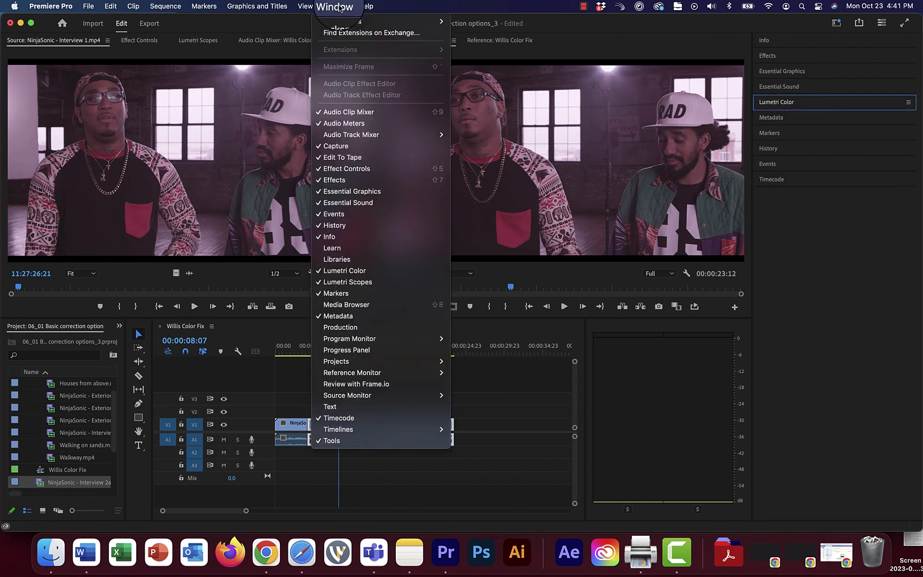
pyautogui.moveTo(348, 22)
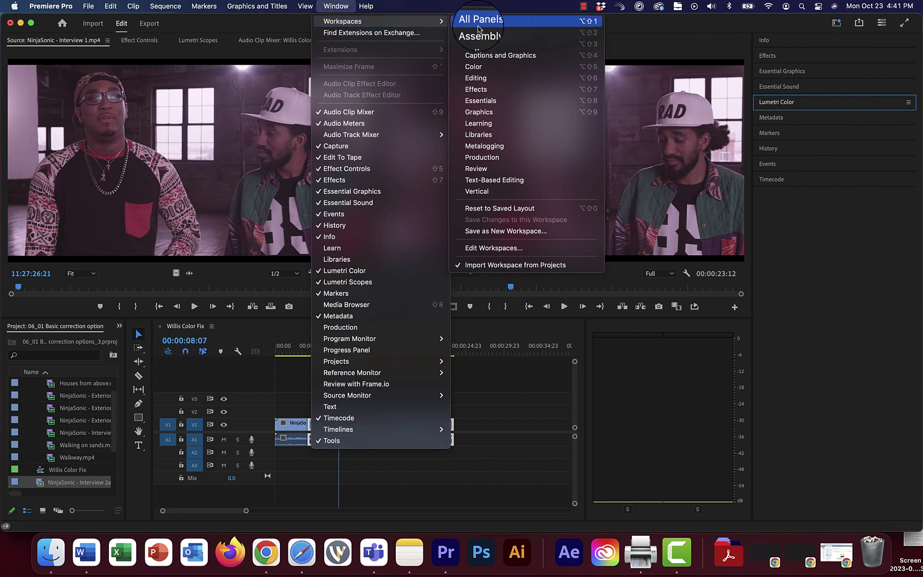
pyautogui.click(847, 274)
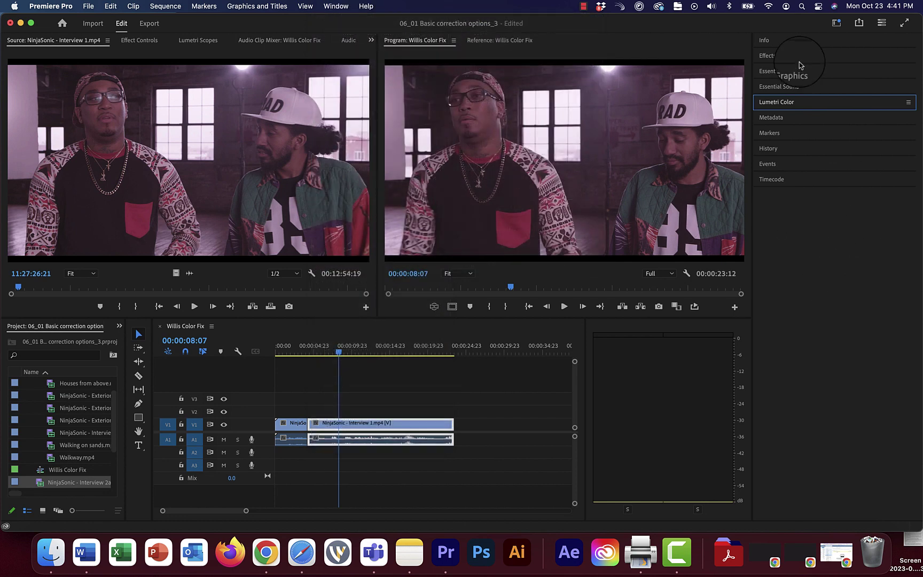
pyautogui.click(807, 107)
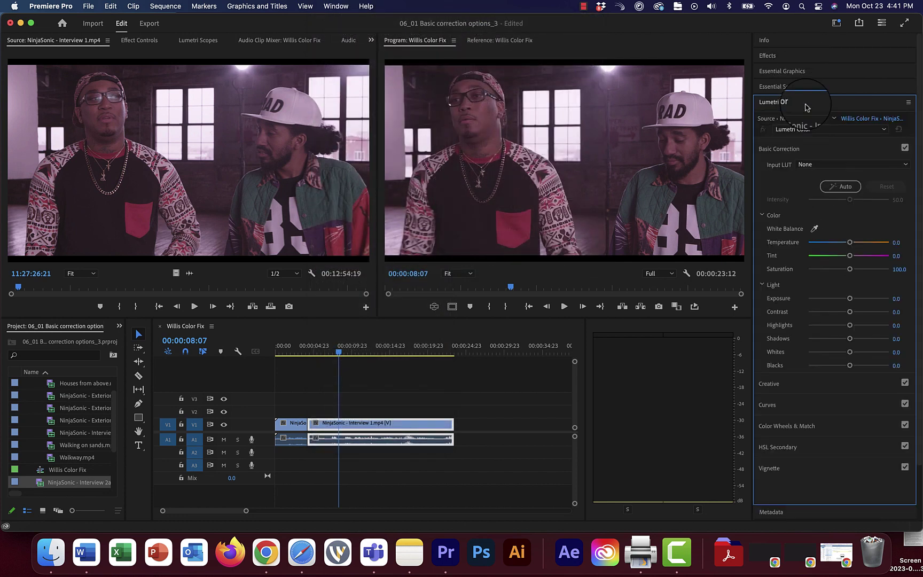
pyautogui.click(777, 150)
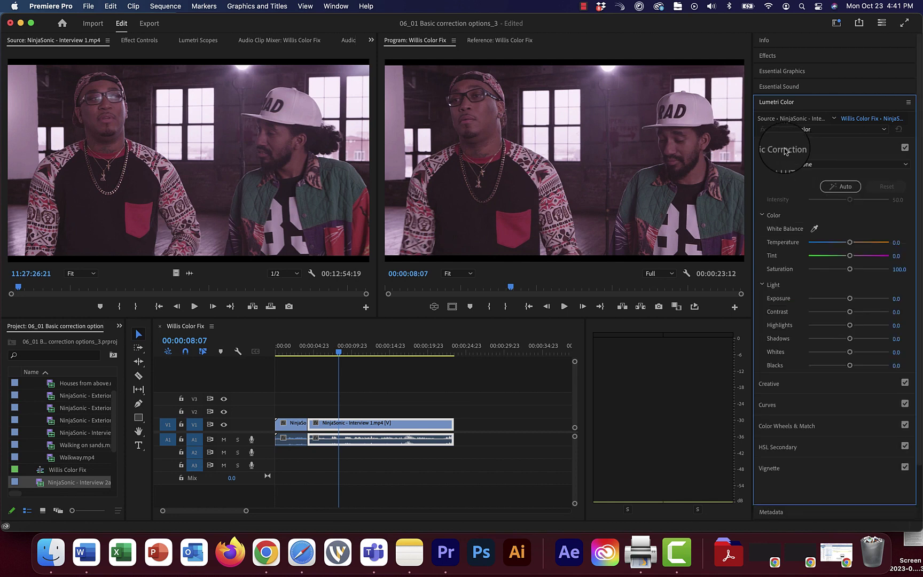
# Correct the second segment's white balance to Temperature -24.1 and Tint -22.8, comparing the image with Basic Correction off and on
pyautogui.click(814, 229)
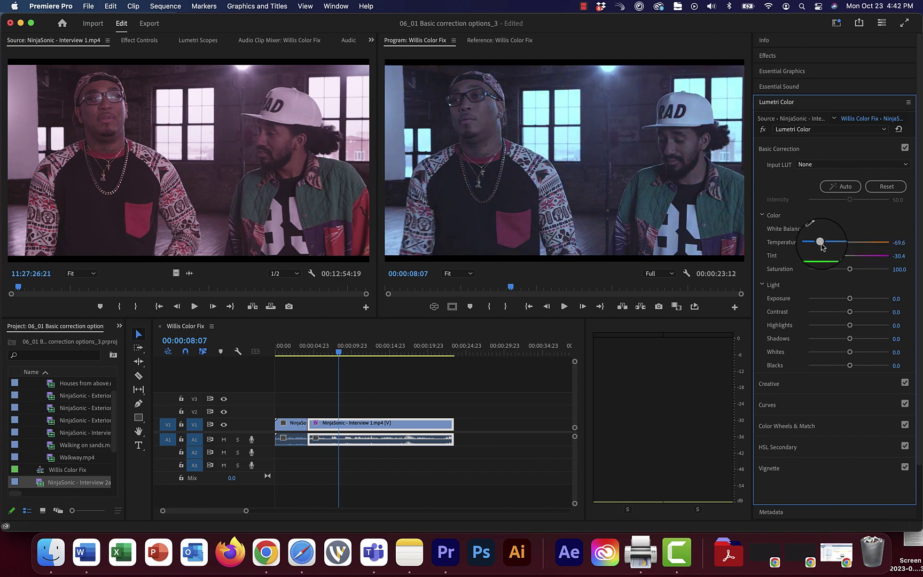
pyautogui.moveTo(840, 244); pyautogui.dragTo(839, 243)
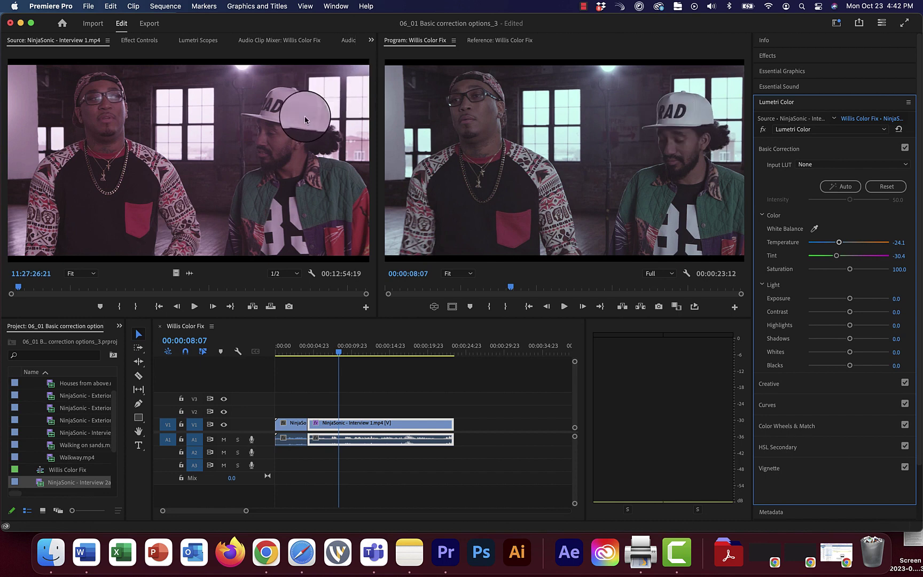
pyautogui.click(904, 148)
pyautogui.click(903, 147)
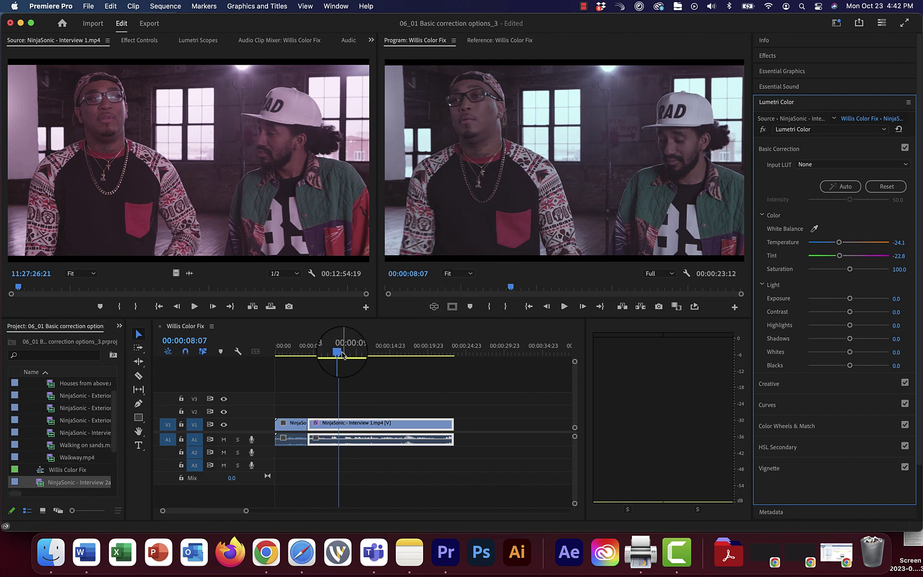
# Cut the interview clip at 00:00:10:02, select the new last segment and park the playhead at 00:00:14:20
pyautogui.moveTo(342, 355); pyautogui.dragTo(351, 354)
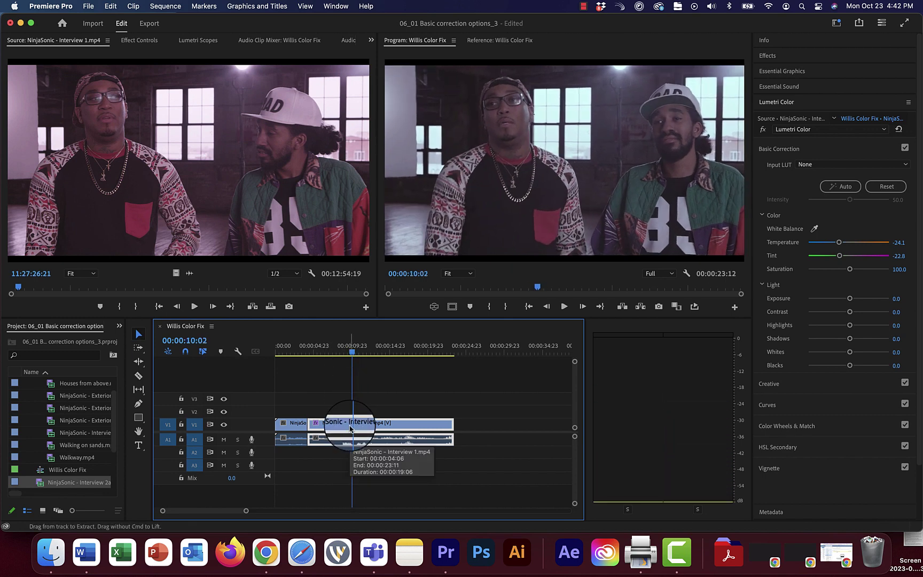
pyautogui.press('super+k')
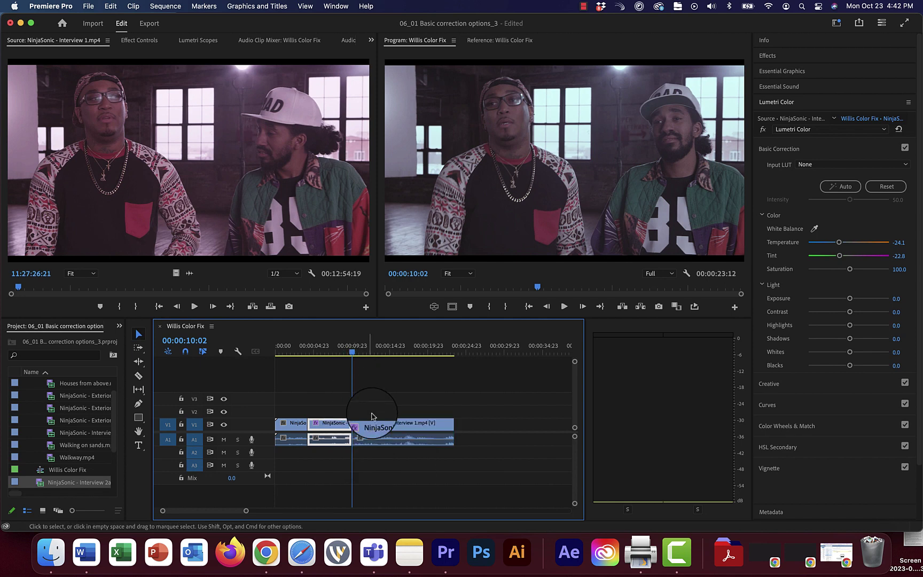
pyautogui.click(382, 429)
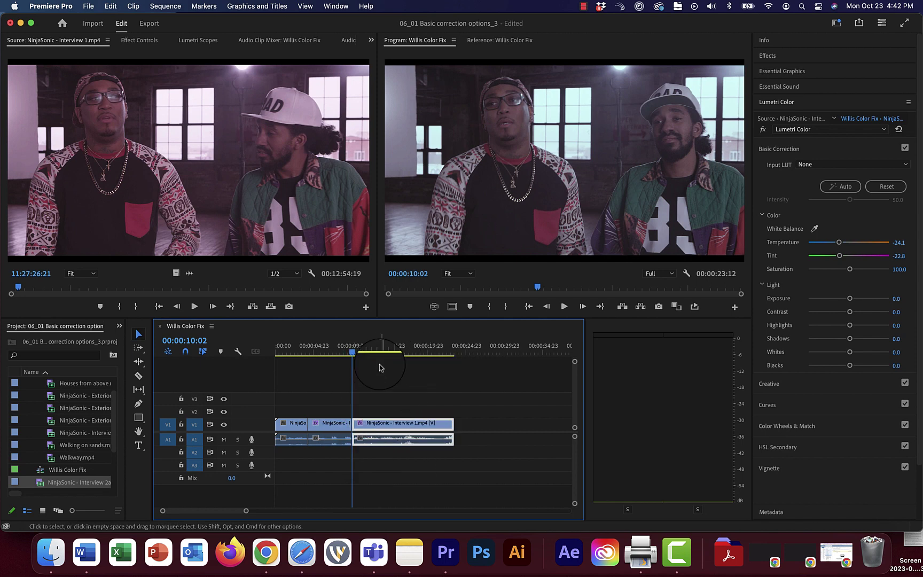
pyautogui.moveTo(352, 351); pyautogui.dragTo(389, 356)
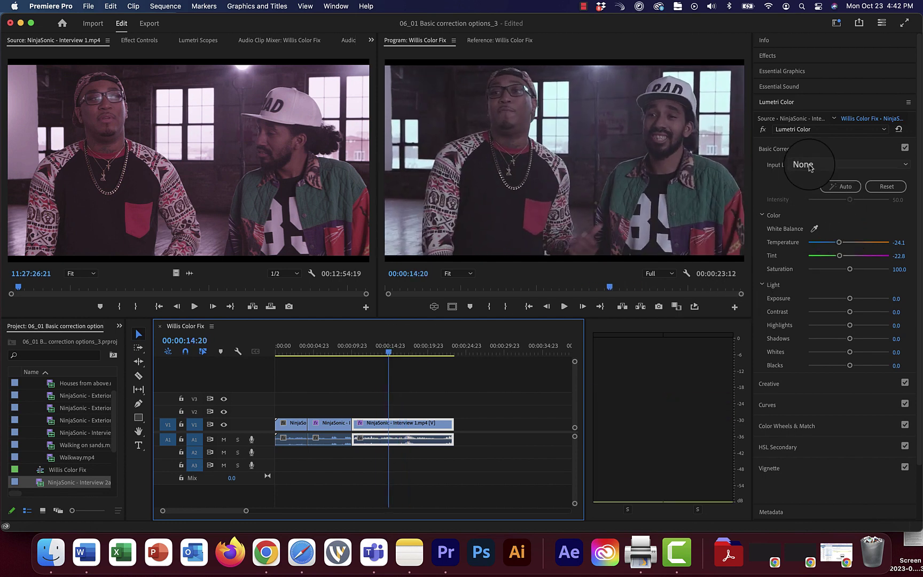
# Try the input LUTs ALEXA_Default_LogC2Rec709, Phantom_Rec709_Gamma and D-21_delogC_EI0200_B1 on the selected segment
pyautogui.click(810, 167)
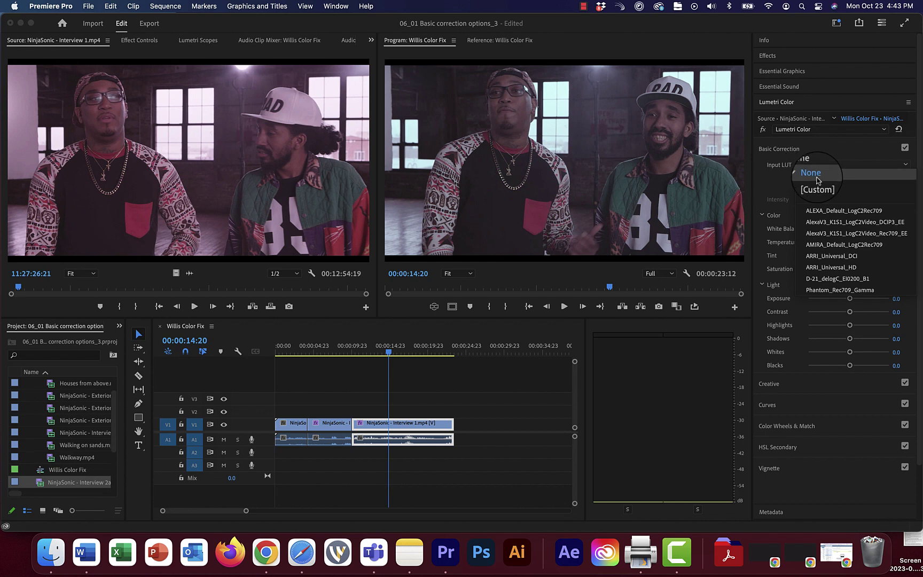
pyautogui.click(836, 212)
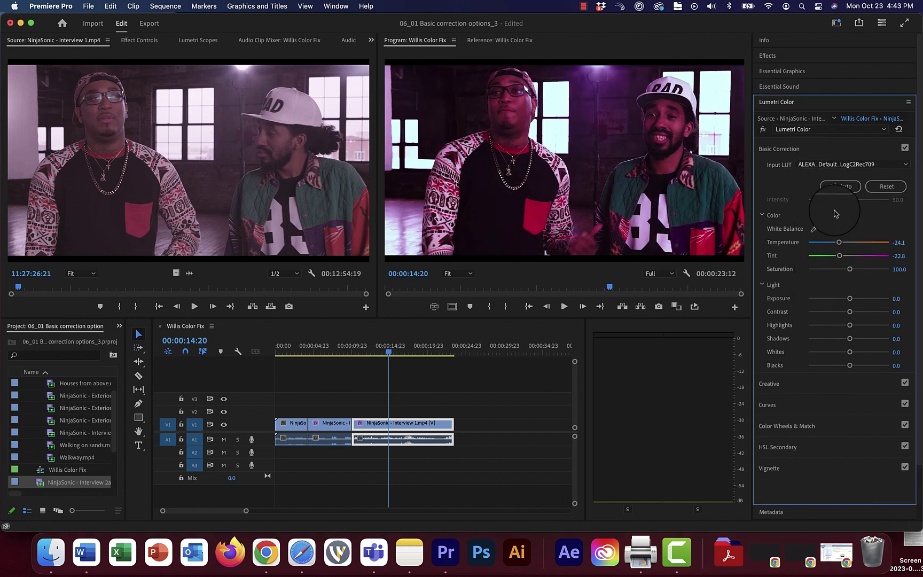
pyautogui.click(837, 165)
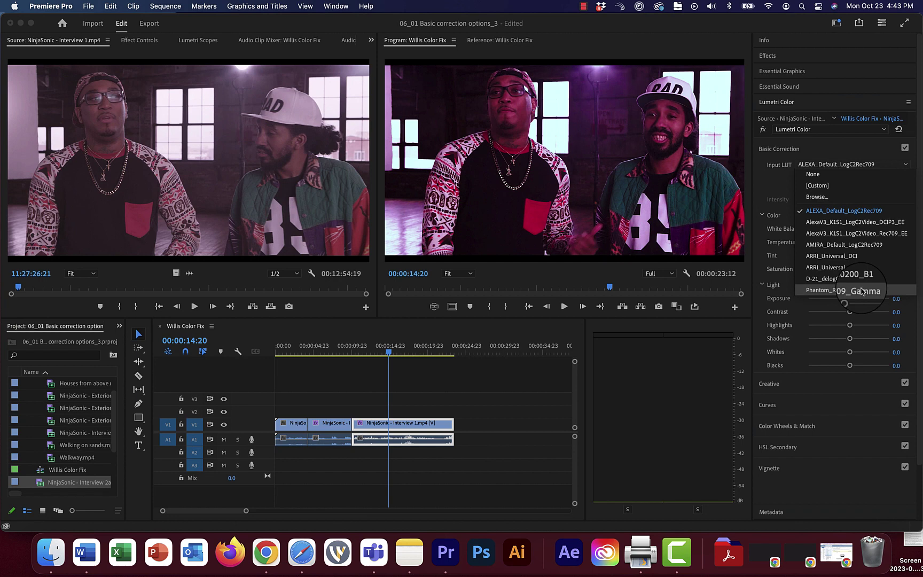
pyautogui.click(861, 290)
pyautogui.click(842, 166)
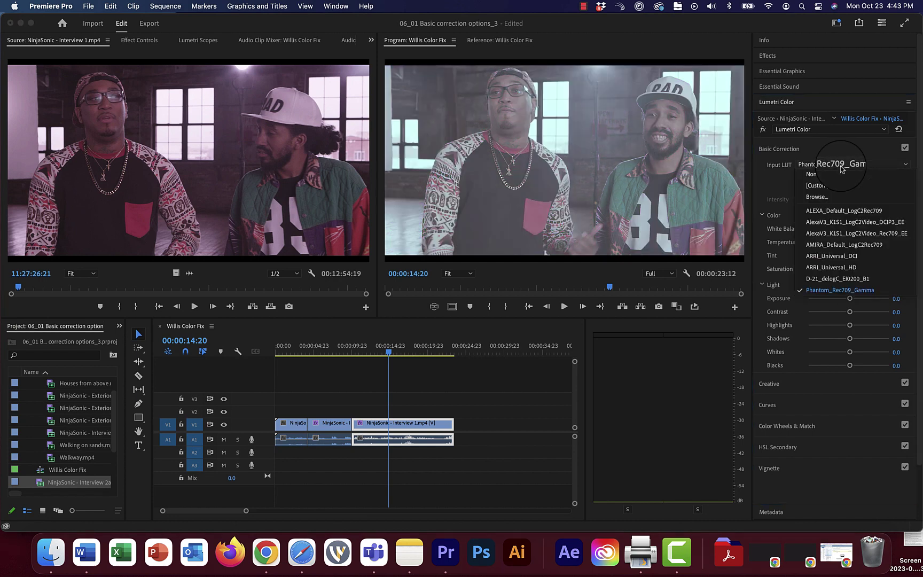
pyautogui.click(837, 278)
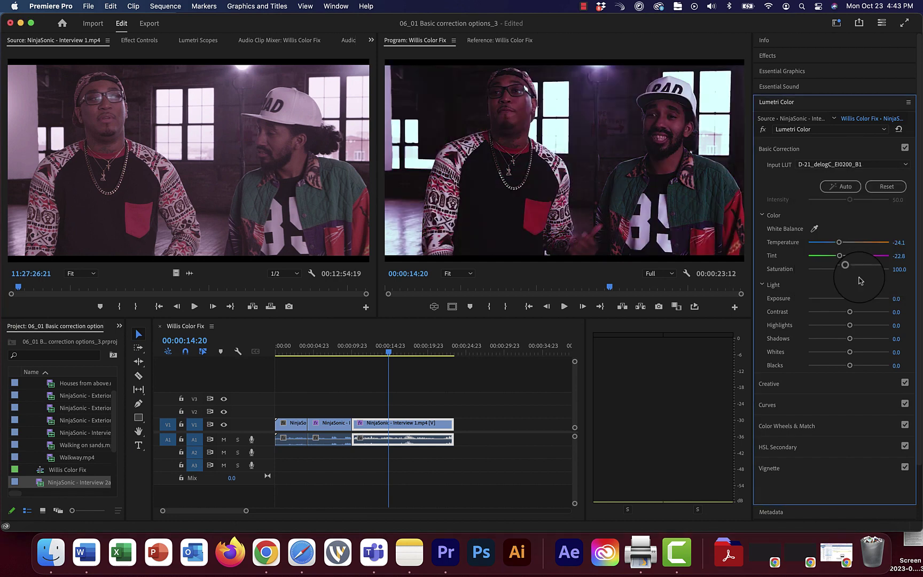
# Try the input LUTs ALEXA_Default_LogC2Rec709, AMIRA_Default_LogC2Rec709 and ARRI_Universal_DCI on the selected segment
pyautogui.click(841, 169)
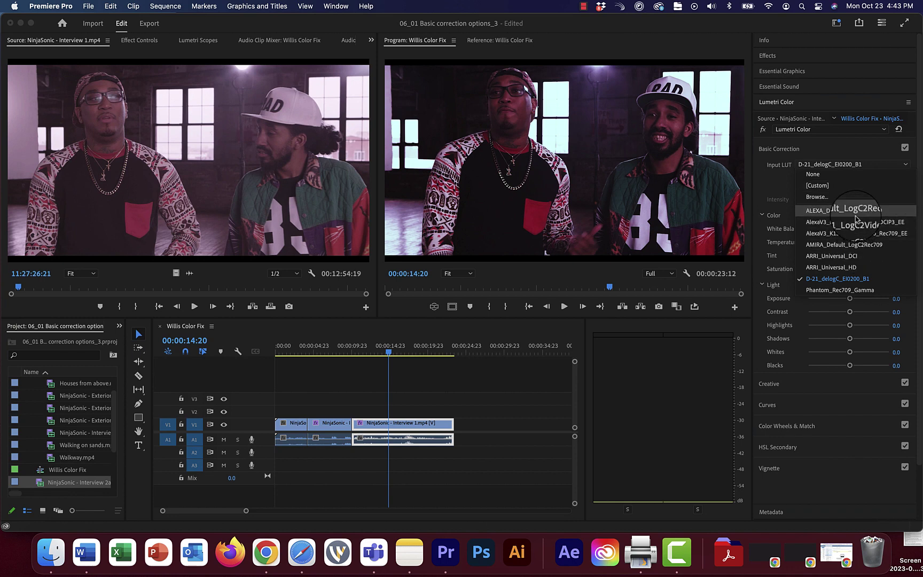
pyautogui.click(855, 213)
pyautogui.click(851, 165)
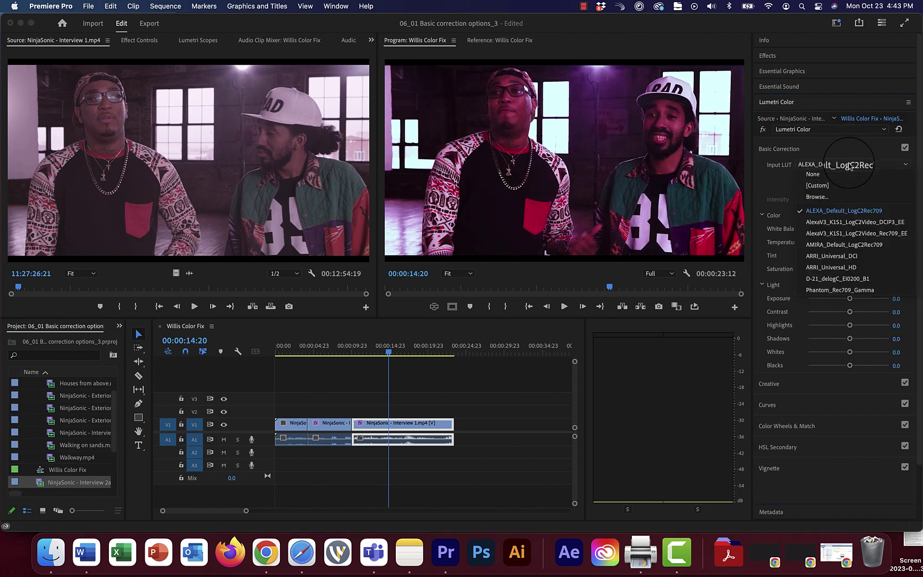
pyautogui.click(856, 246)
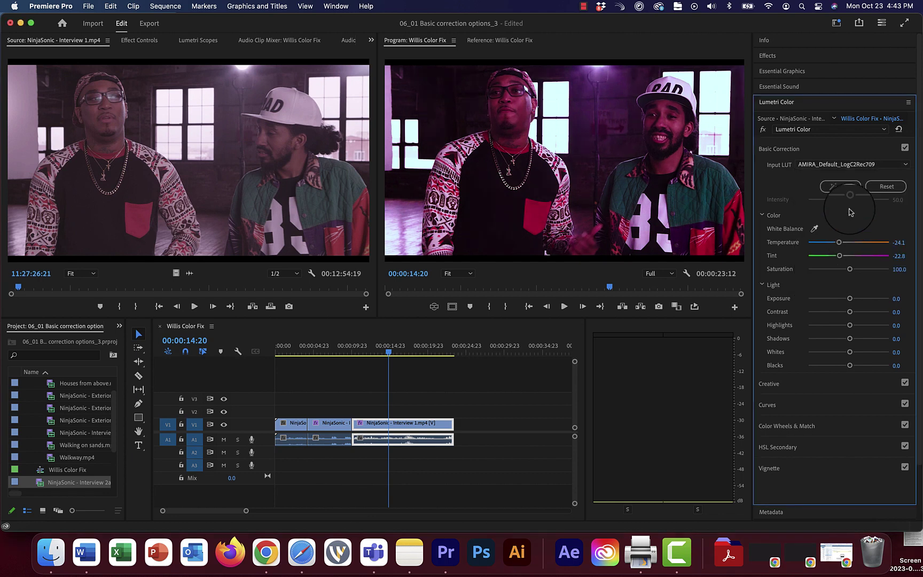
pyautogui.click(844, 165)
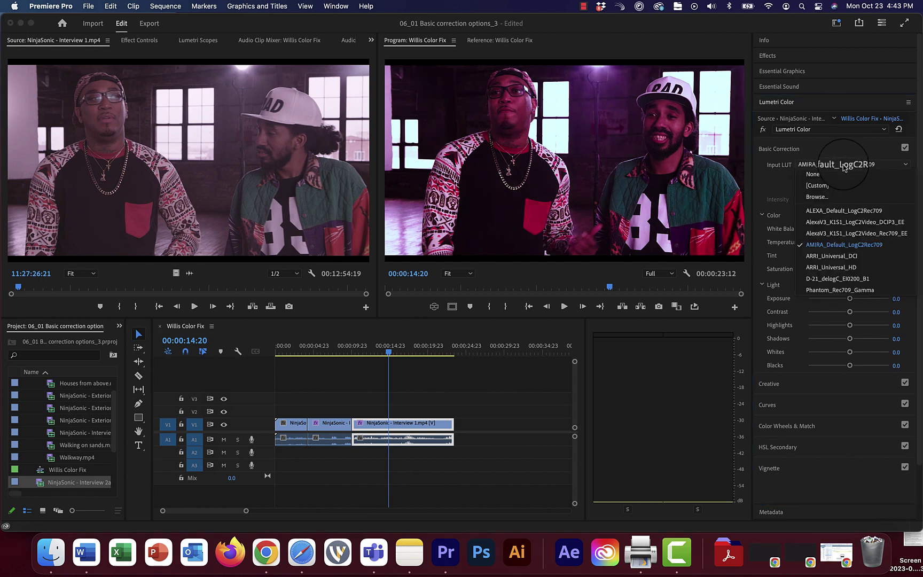
pyautogui.click(850, 257)
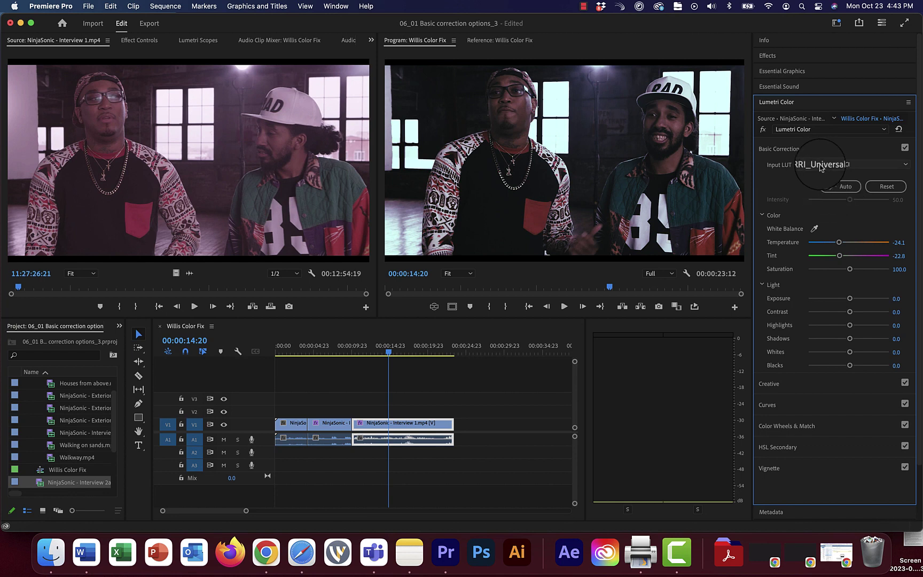
# Apply the ARRI_Universal_HD input LUT to the selected segment and set its Exposure to 0.1
pyautogui.click(839, 167)
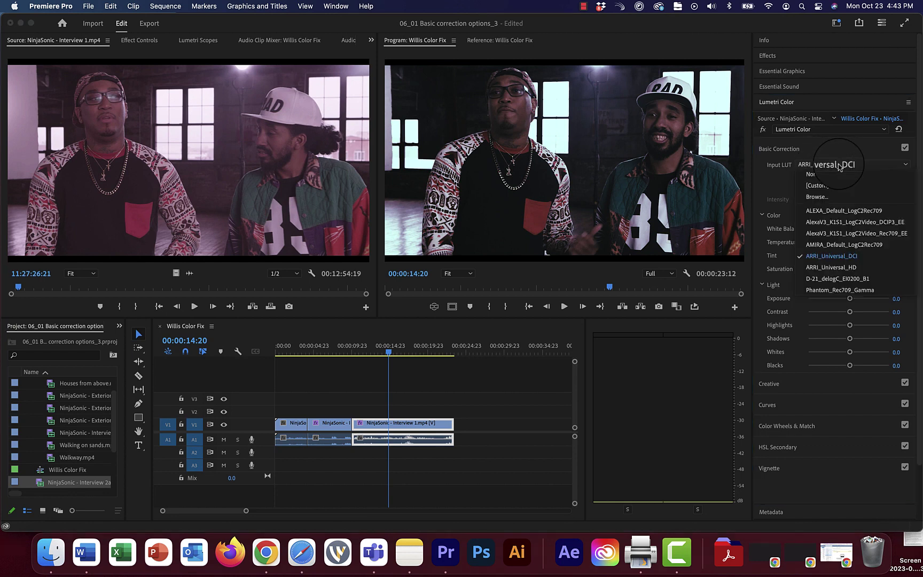
pyautogui.click(831, 267)
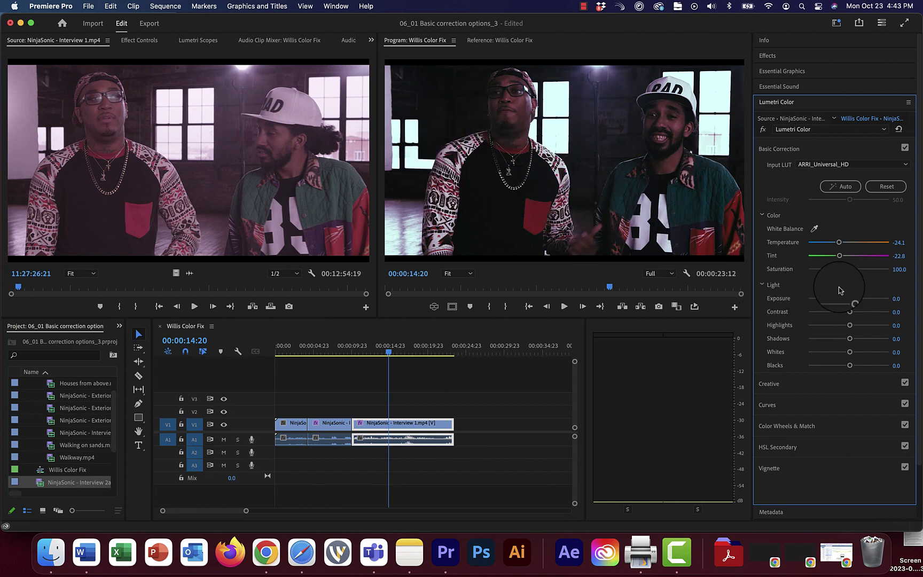
pyautogui.moveTo(851, 301)
pyautogui.mouseDown()
pyautogui.moveTo(863, 302)
pyautogui.moveTo(851, 303)
pyautogui.mouseUp()
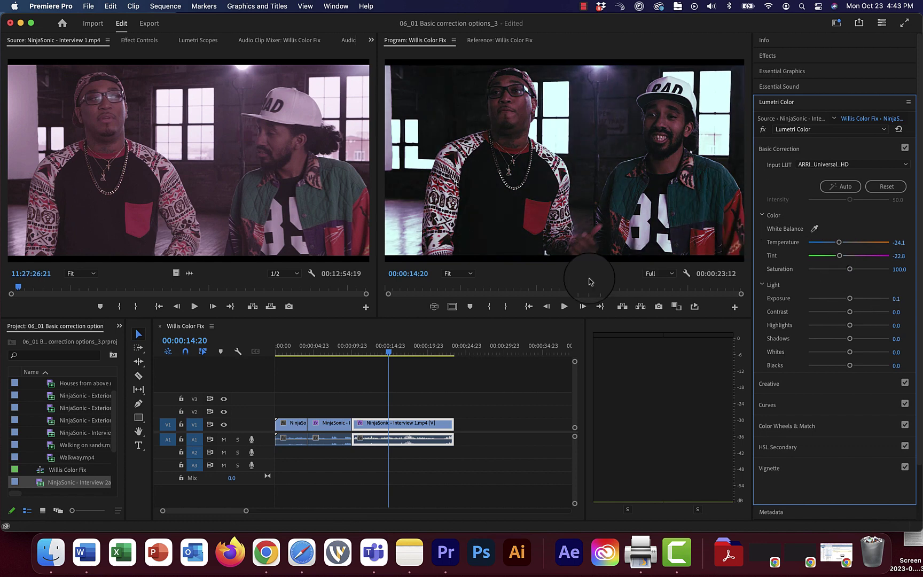
# Cut the interview clip at 00:00:14:20 and set the new last segment's Exposure to 1.6 and Shadows to 10.1
pyautogui.click(389, 353)
pyautogui.moveTo(389, 352); pyautogui.dragTo(411, 352)
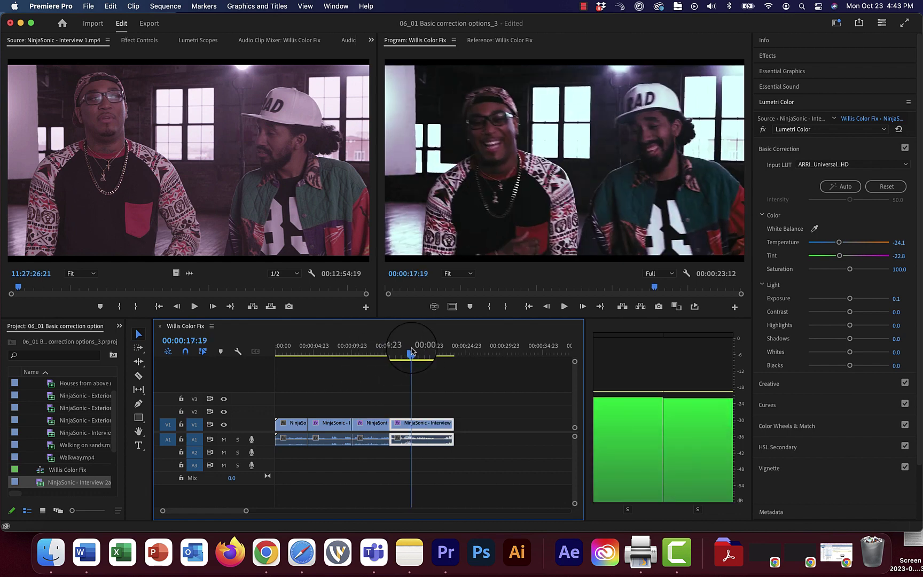
pyautogui.moveTo(851, 303); pyautogui.dragTo(862, 304)
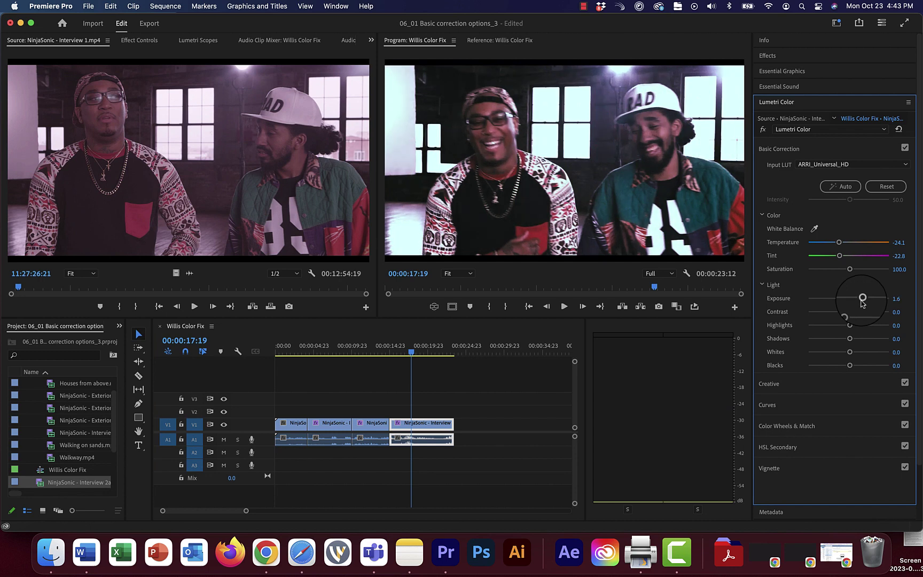
pyautogui.moveTo(853, 344); pyautogui.dragTo(857, 341)
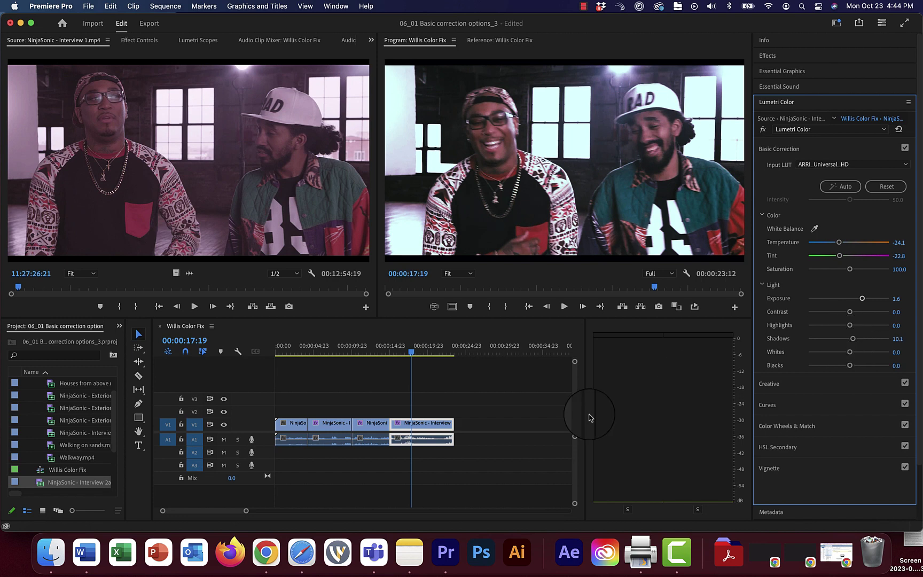
# Cut the interview clip at 00:00:19:11 and select the new last segment
pyautogui.moveTo(411, 355); pyautogui.dragTo(425, 356)
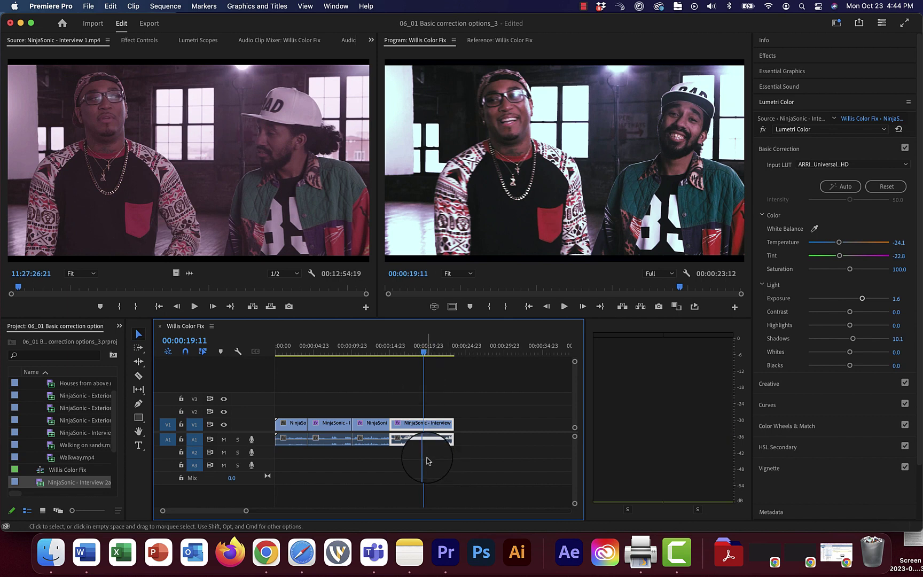
pyautogui.click(439, 425)
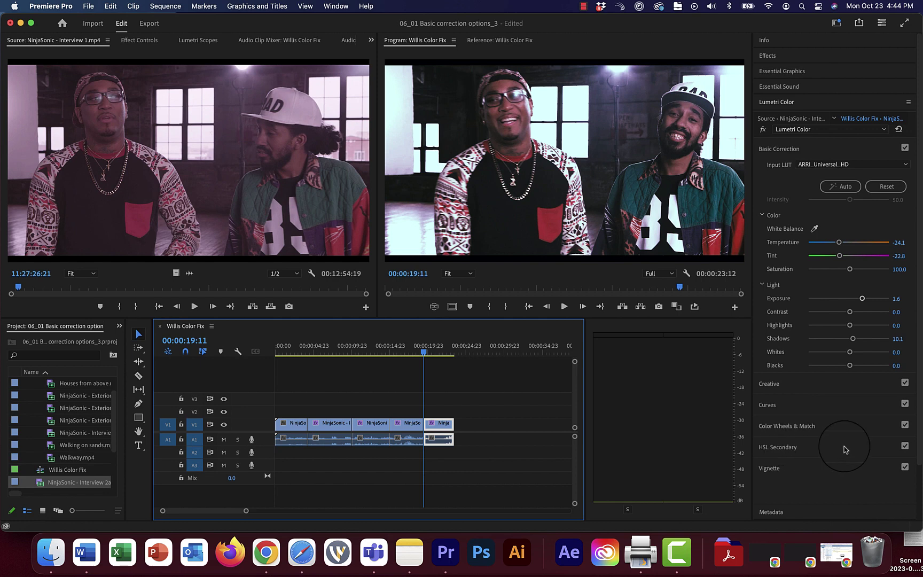
# Brighten the last segment's midtones slightly and activate the Midtones color wheel in Color Wheels & Match
pyautogui.click(845, 432)
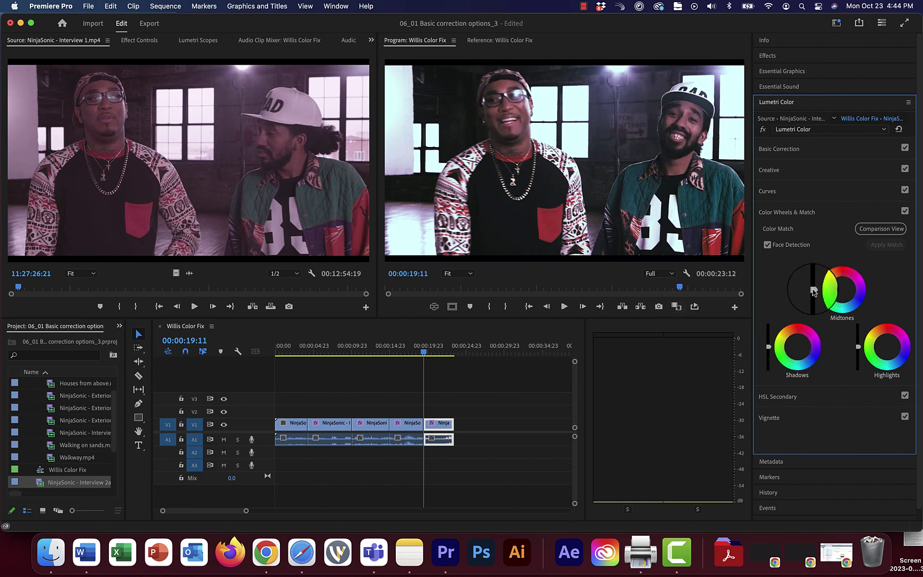
pyautogui.moveTo(813, 291); pyautogui.dragTo(810, 293)
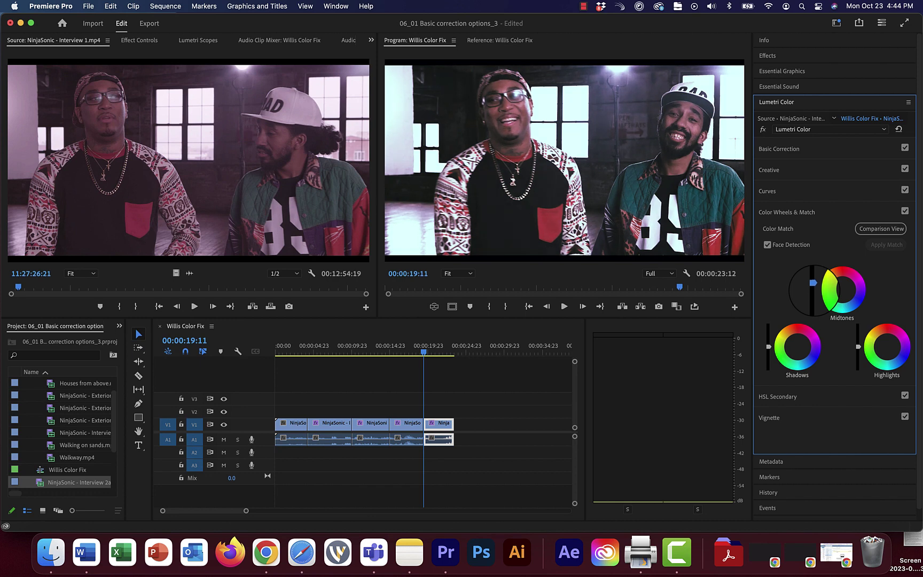
pyautogui.moveTo(814, 293); pyautogui.dragTo(814, 295)
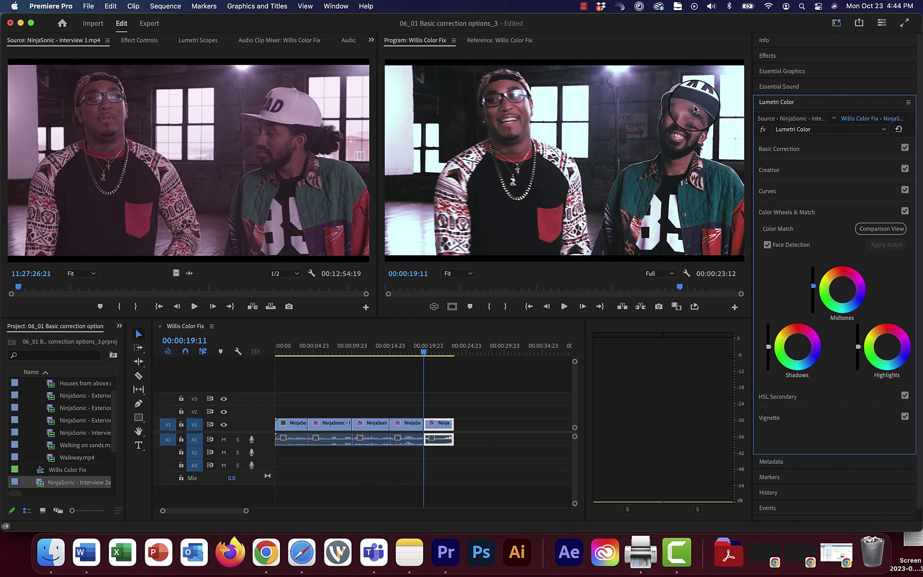
pyautogui.click(843, 291)
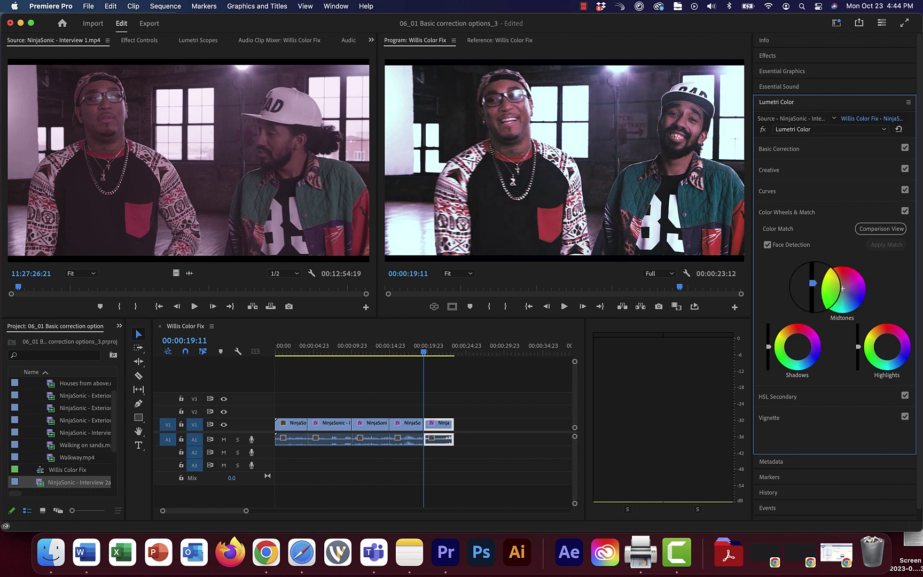
# Compare the first and last segments, and set the last segment's Contrast to 32.9 in Basic Correction
pyautogui.click(432, 346)
pyautogui.click(283, 347)
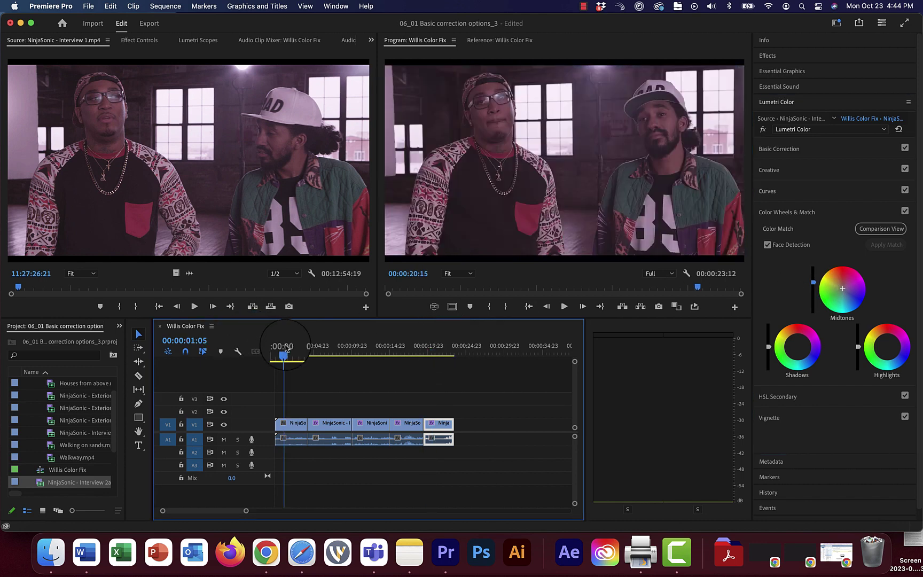
pyautogui.click(439, 351)
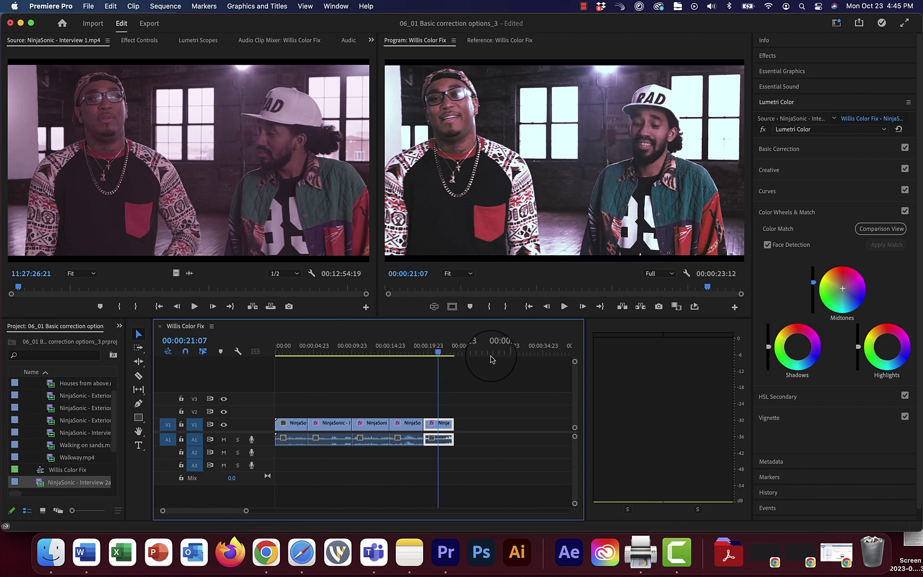
pyautogui.click(815, 154)
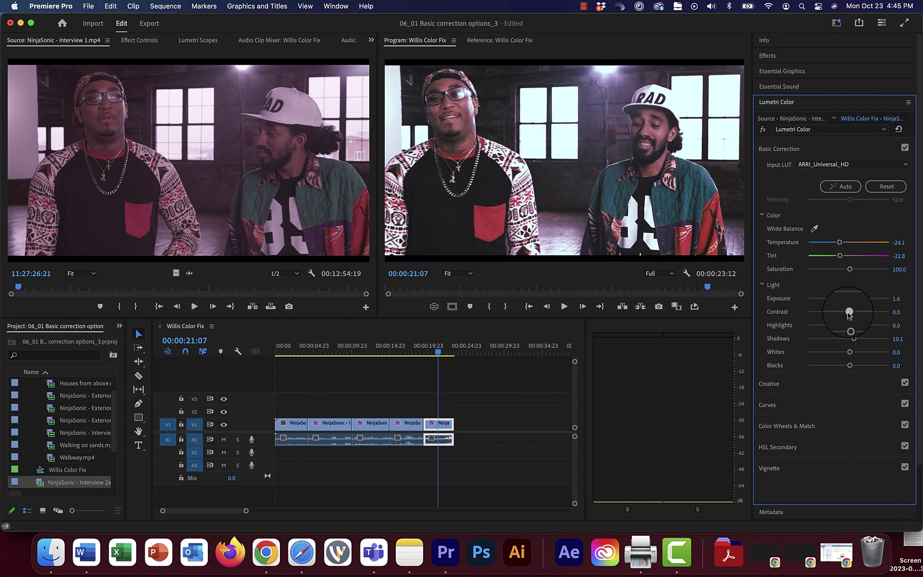
pyautogui.moveTo(854, 316); pyautogui.dragTo(860, 316)
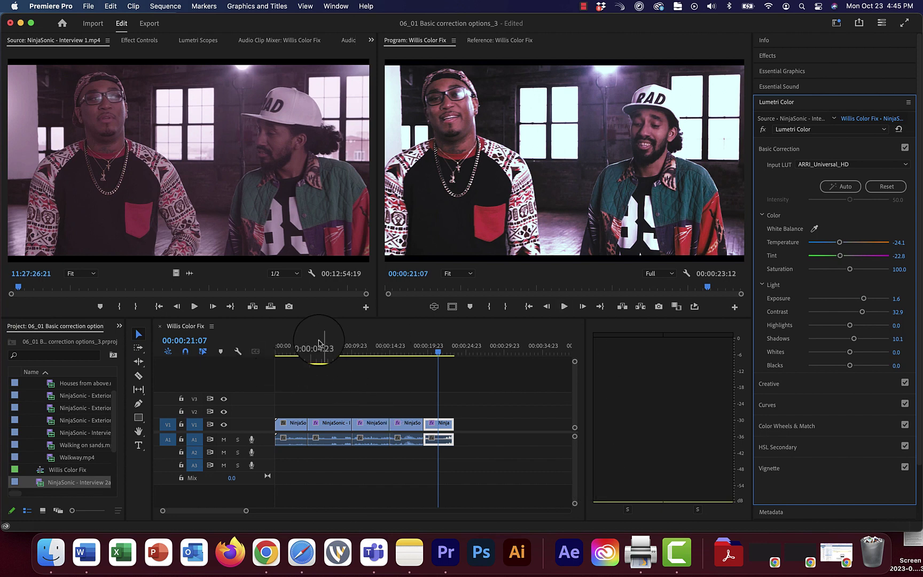
# Add a "Raw Footage" text title over the first segment and move it to the lower-left area of the frame
pyautogui.click(292, 348)
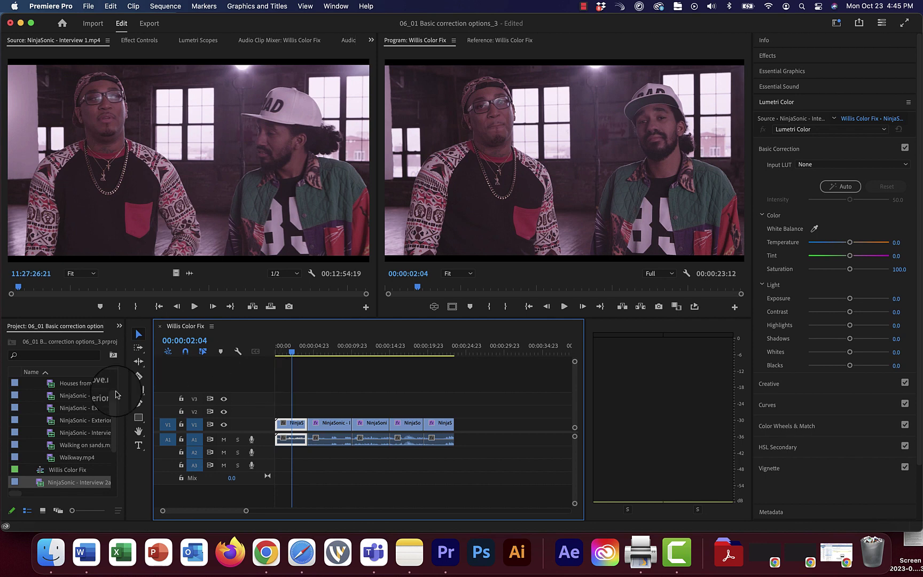
pyautogui.click(138, 445)
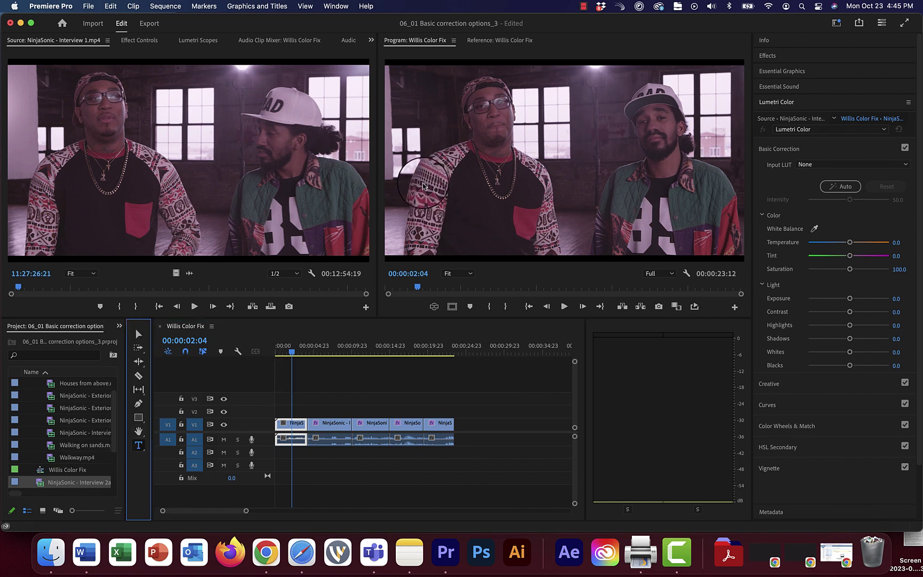
pyautogui.moveTo(422, 183); pyautogui.dragTo(708, 249)
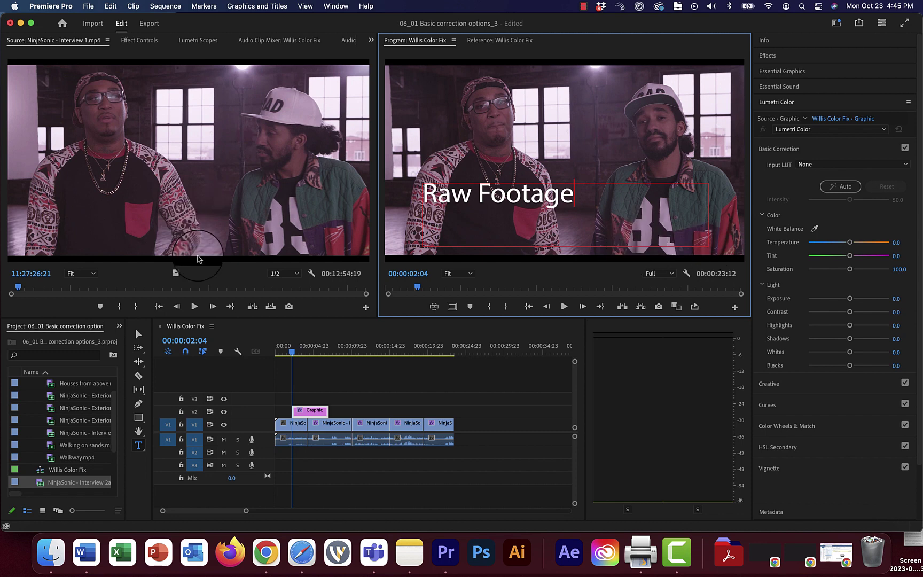
pyautogui.scroll(-2, 144, 433)
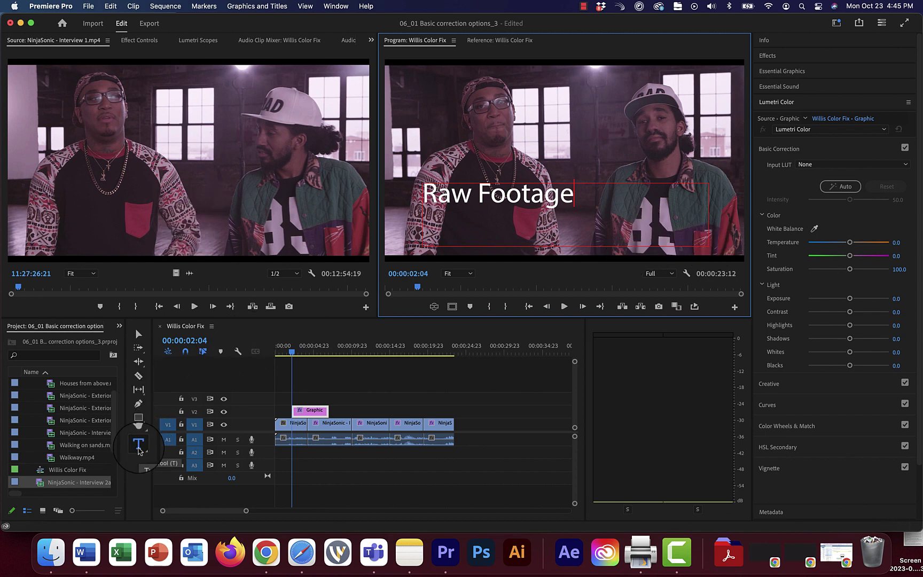
pyautogui.click(138, 334)
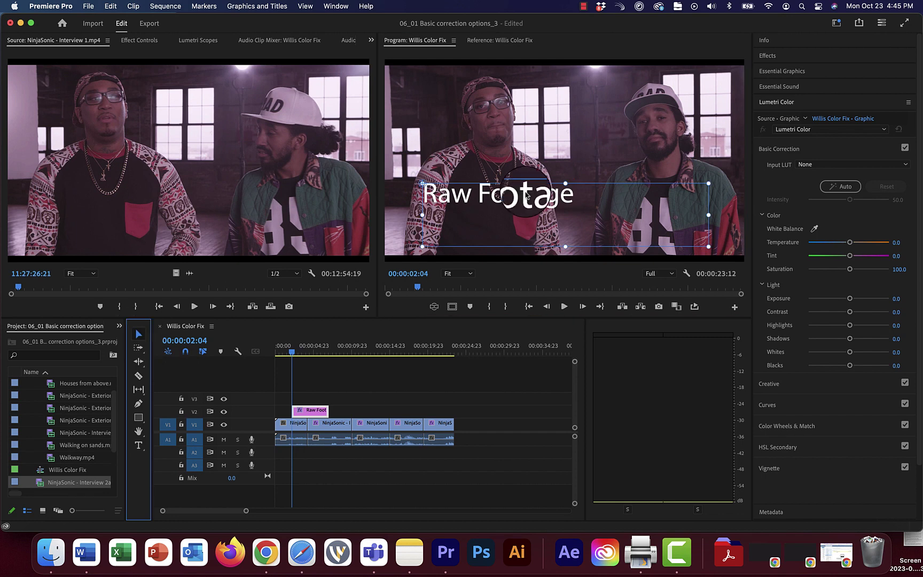
pyautogui.moveTo(546, 181); pyautogui.dragTo(553, 236)
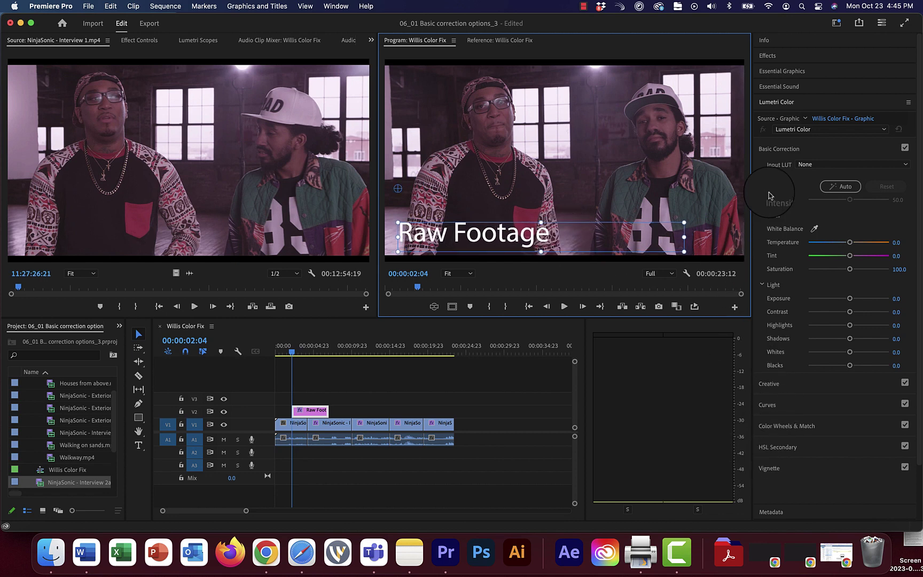
# Give the "Raw Footage" title a black outer stroke and shift its clip to the sequence start, matching the first segment
pyautogui.click(796, 69)
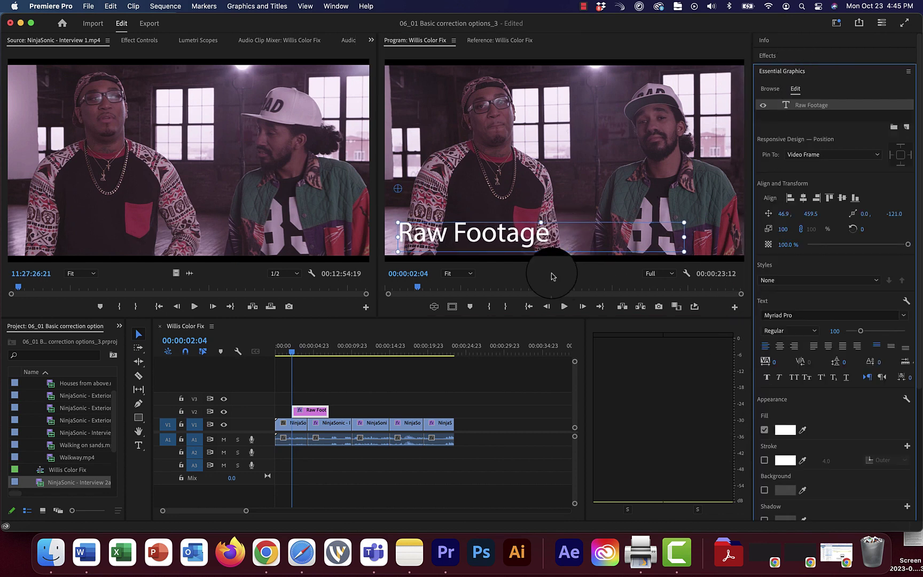
pyautogui.click(764, 461)
pyautogui.click(785, 460)
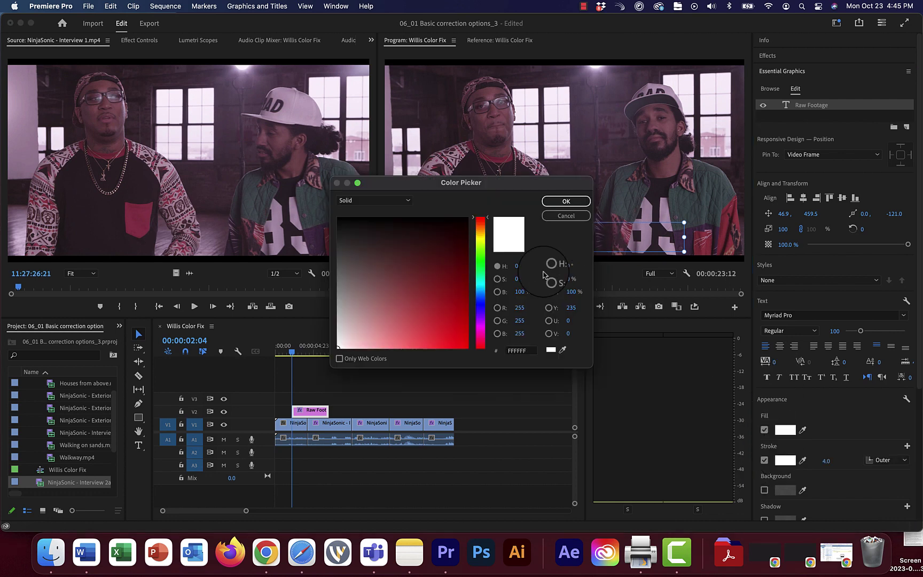
pyautogui.click(566, 201)
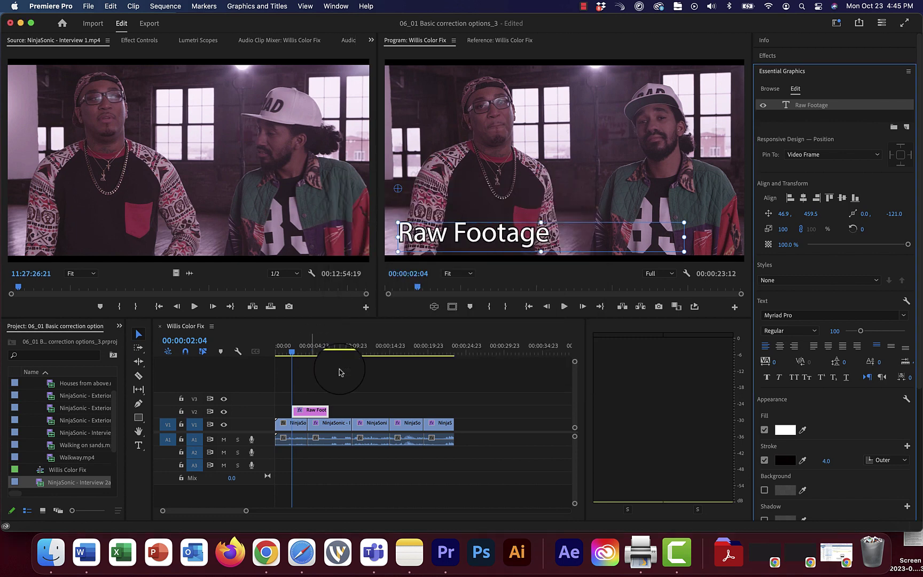
pyautogui.moveTo(316, 410)
pyautogui.mouseDown()
pyautogui.moveTo(298, 412)
pyautogui.moveTo(308, 412)
pyautogui.mouseUp()
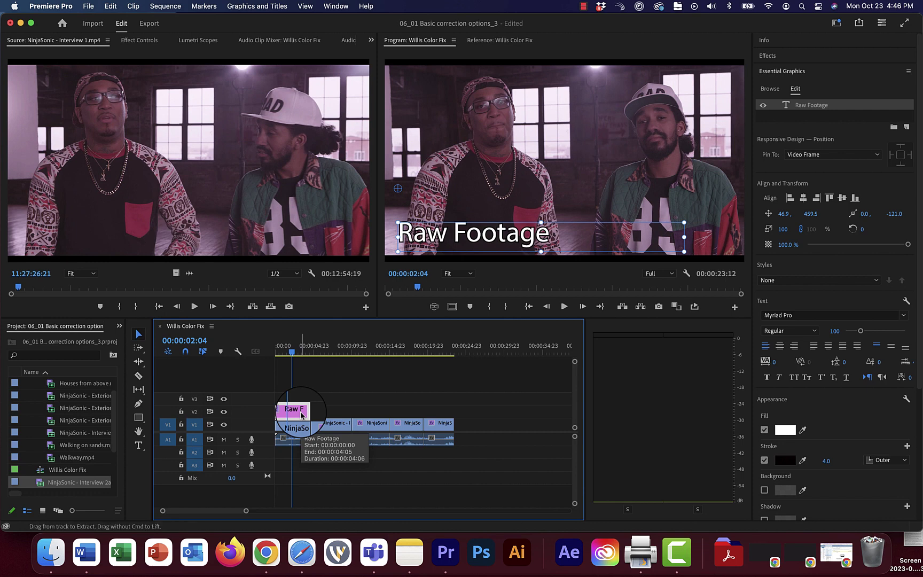
# Duplicate the "Raw Footage" title over the full length of the second segment and change the copy's text to "White Balanced"
pyautogui.click(418, 347)
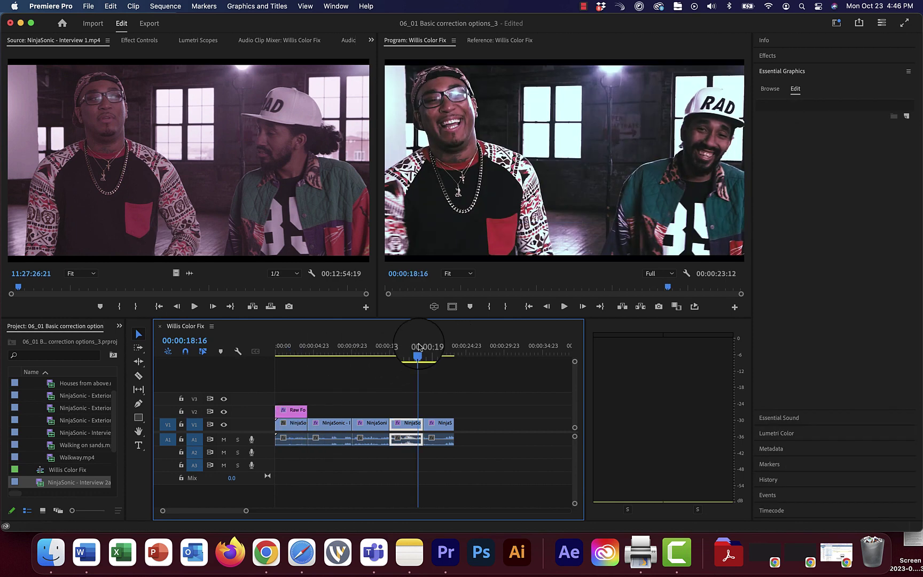
pyautogui.click(325, 346)
pyautogui.press('super+v')
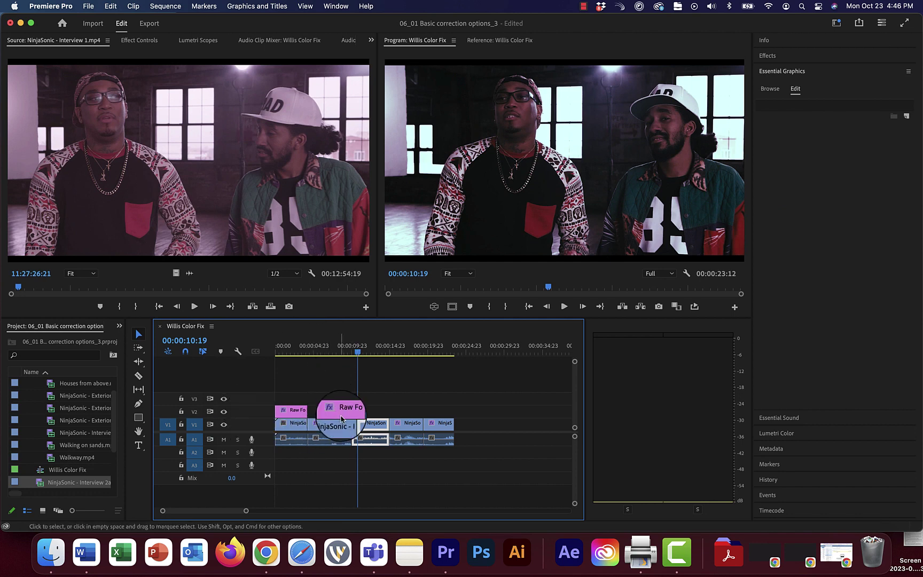
pyautogui.moveTo(341, 418)
pyautogui.mouseDown()
pyautogui.moveTo(324, 419)
pyautogui.moveTo(351, 414)
pyautogui.mouseUp()
pyautogui.click(328, 345)
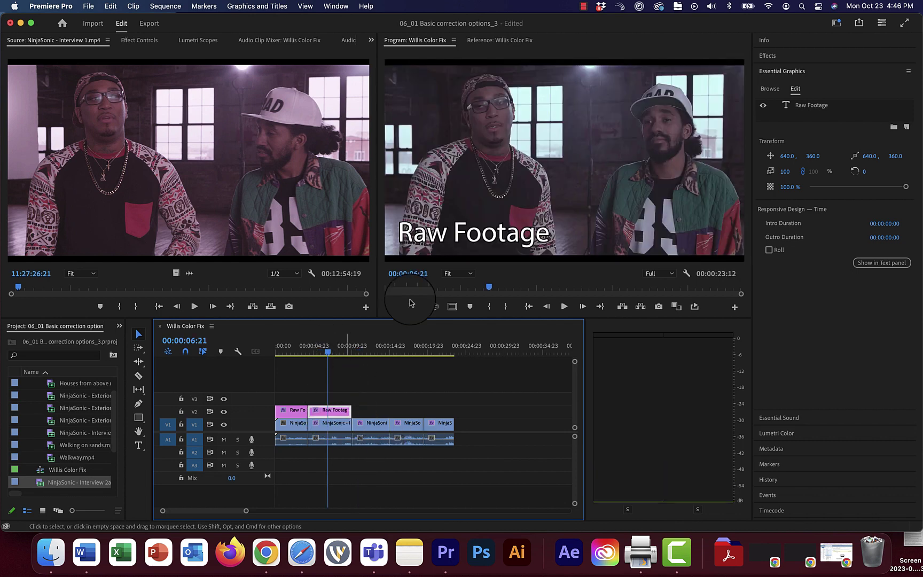
pyautogui.doubleClick(472, 236)
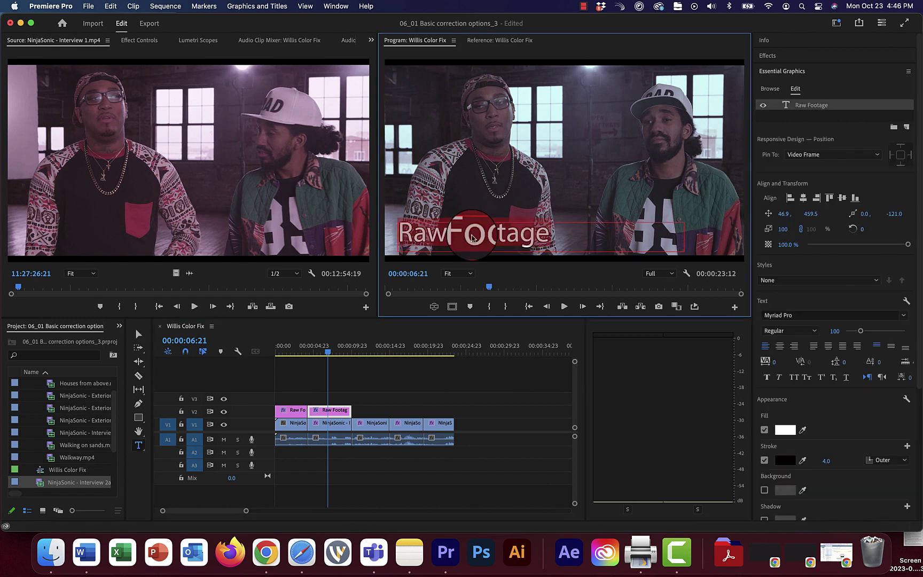
pyautogui.write('White Balanced')
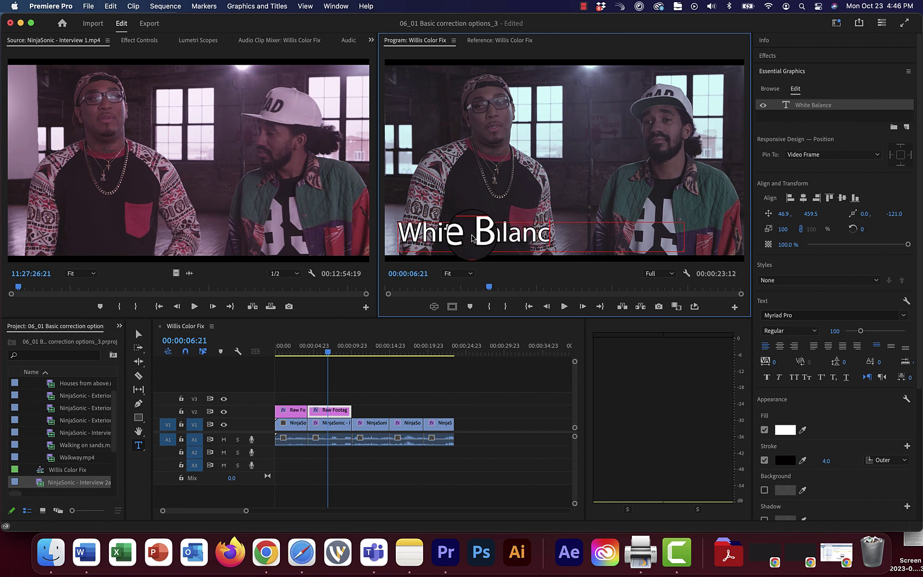
# Duplicate the "White Balanced" title over the full length of the third segment and change the copy's text to "Apply LUT"
pyautogui.click(333, 411)
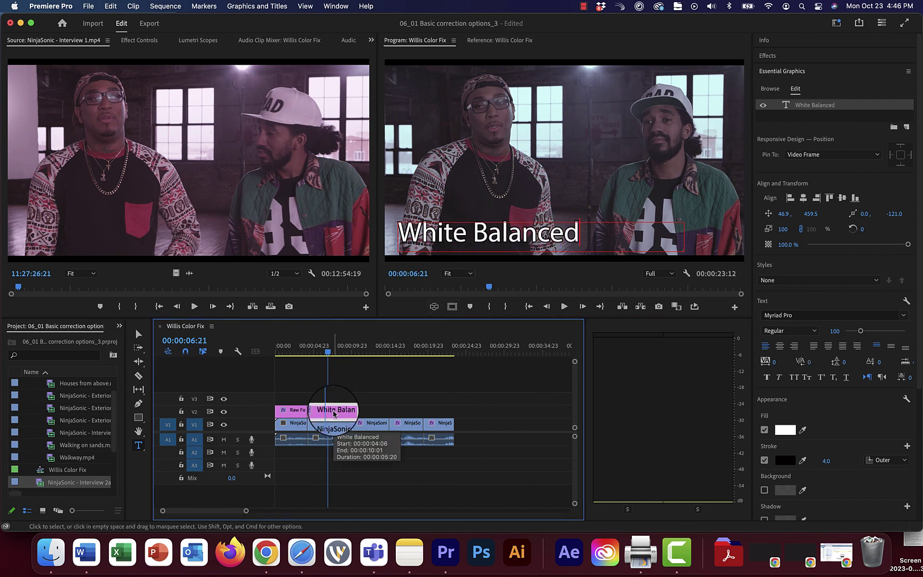
pyautogui.moveTo(334, 413); pyautogui.dragTo(389, 414)
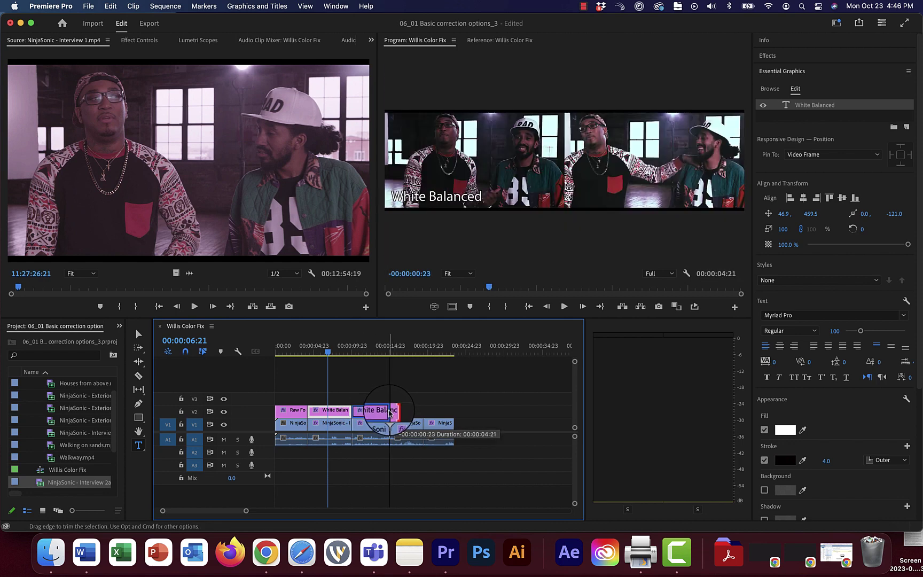
pyautogui.click(372, 346)
pyautogui.click(480, 245)
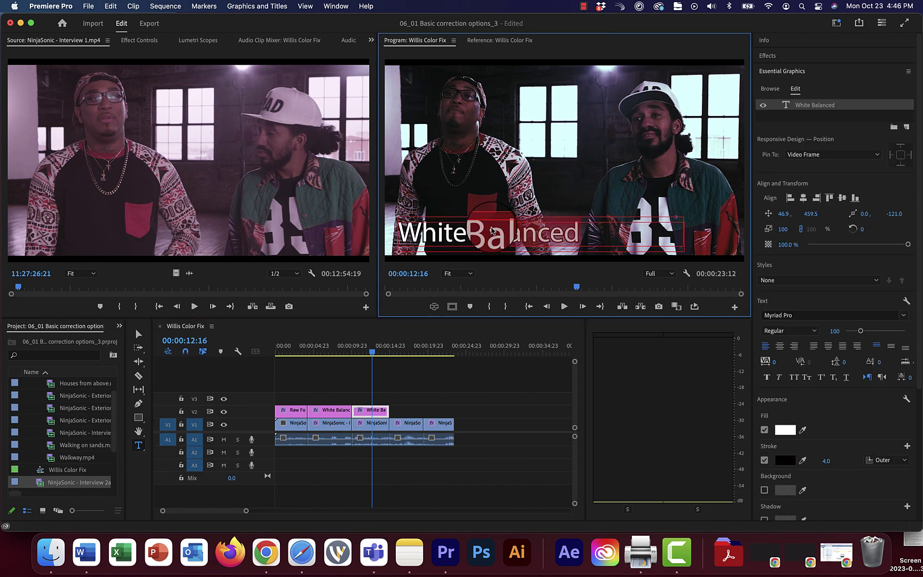
pyautogui.doubleClick(491, 231)
pyautogui.write('Apply LUT')
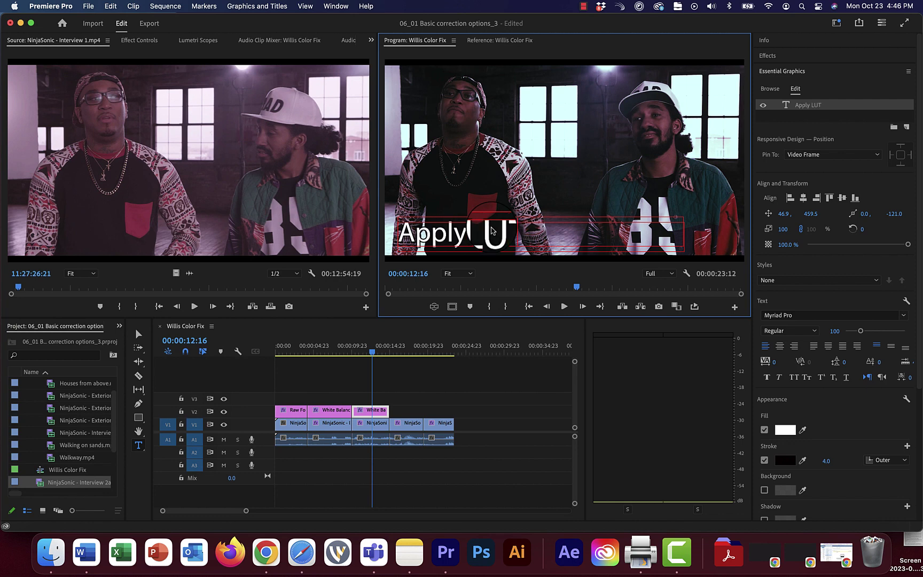
# Duplicate the "Apply LUT" title over the fourth segment and change the third segment's title text to "Adjust Exposure"
pyautogui.click(348, 384)
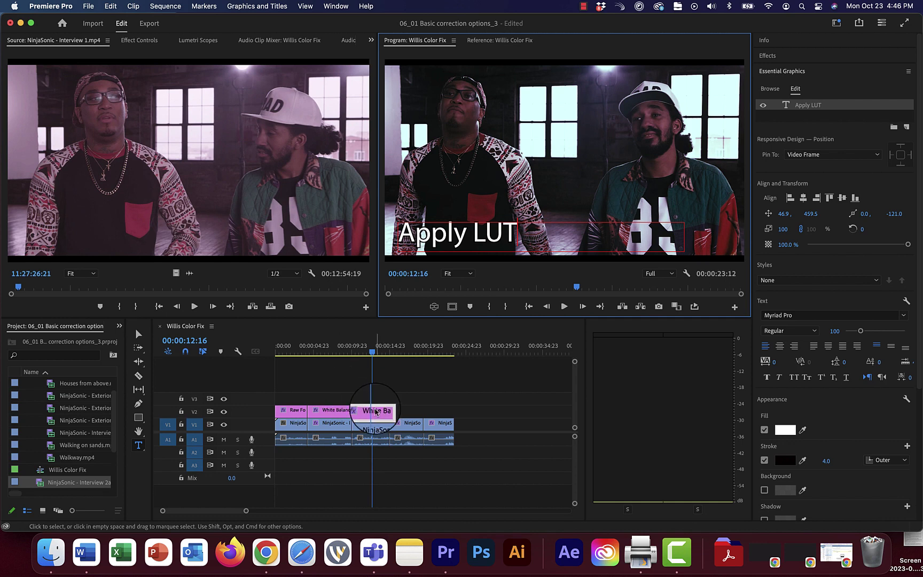
pyautogui.moveTo(374, 410); pyautogui.dragTo(423, 412)
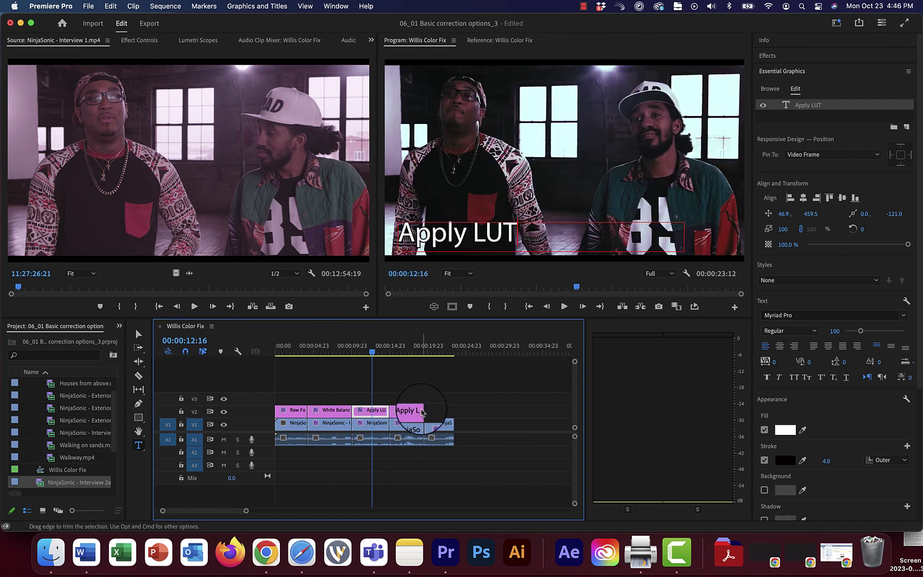
pyautogui.click(448, 238)
pyautogui.doubleClick(448, 238)
pyautogui.write('Adjus')
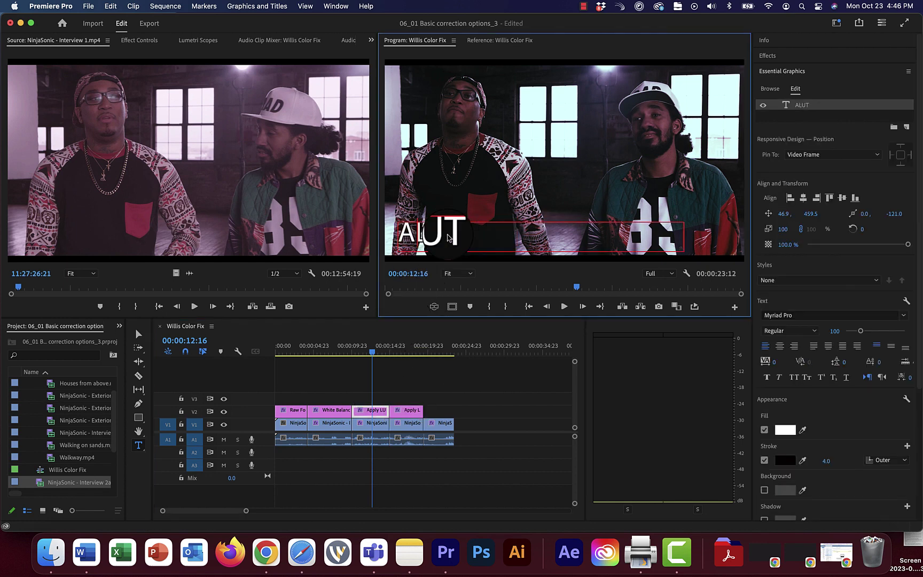
pyautogui.write('t Exposure')
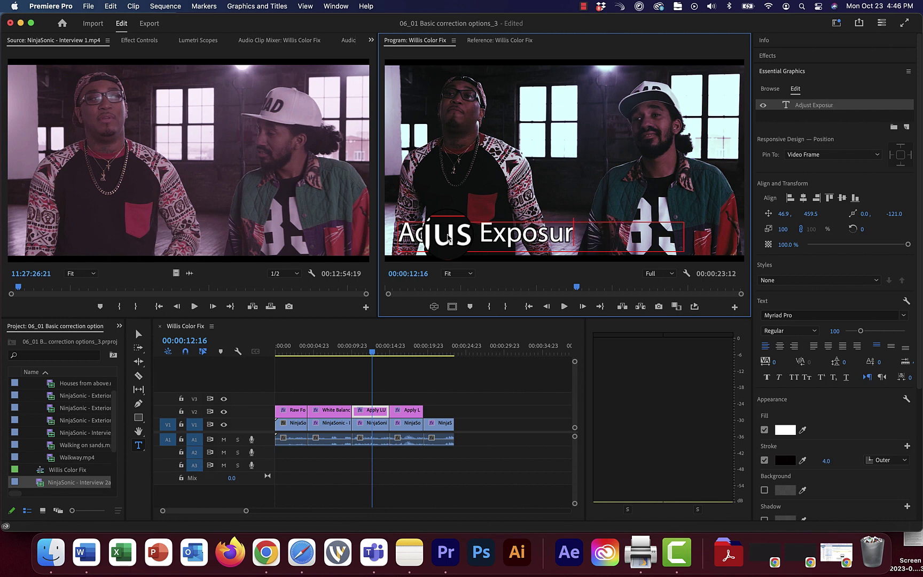
# Duplicate the fourth segment's "Apply LUT" title over the last segment and change the copy's text to "Adjust Color Wheel"
pyautogui.click(403, 349)
pyautogui.click(408, 417)
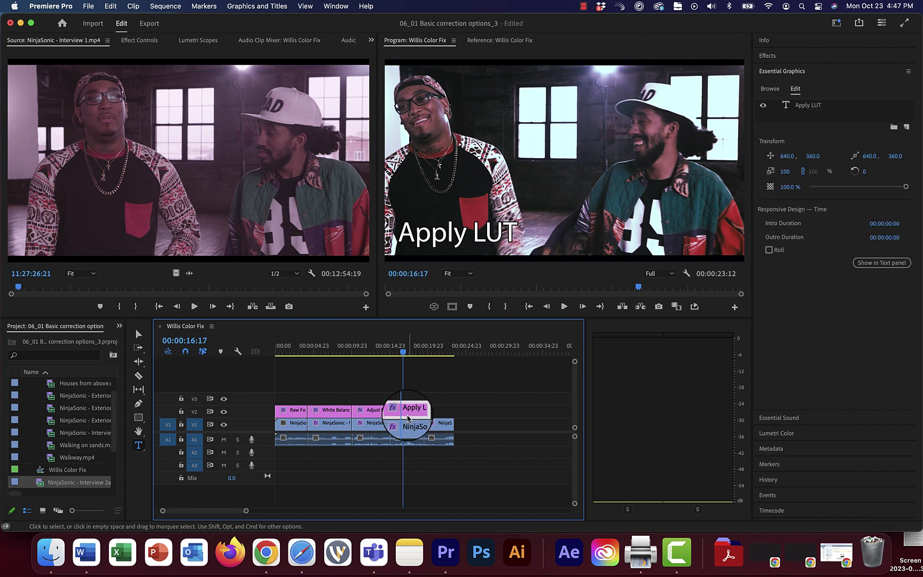
pyautogui.moveTo(409, 418); pyautogui.dragTo(454, 414)
pyautogui.click(437, 352)
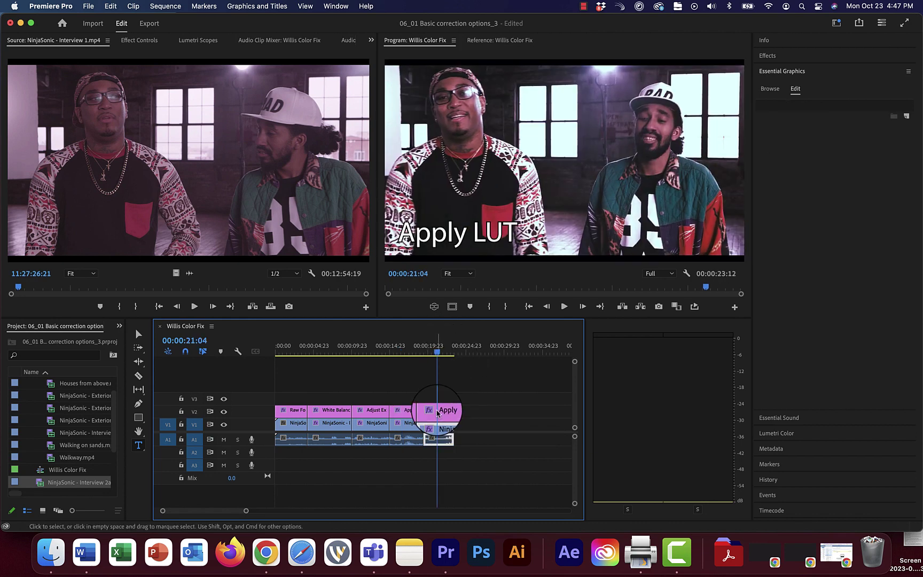
pyautogui.click(470, 229)
pyautogui.write('Adjust Color Wheel')
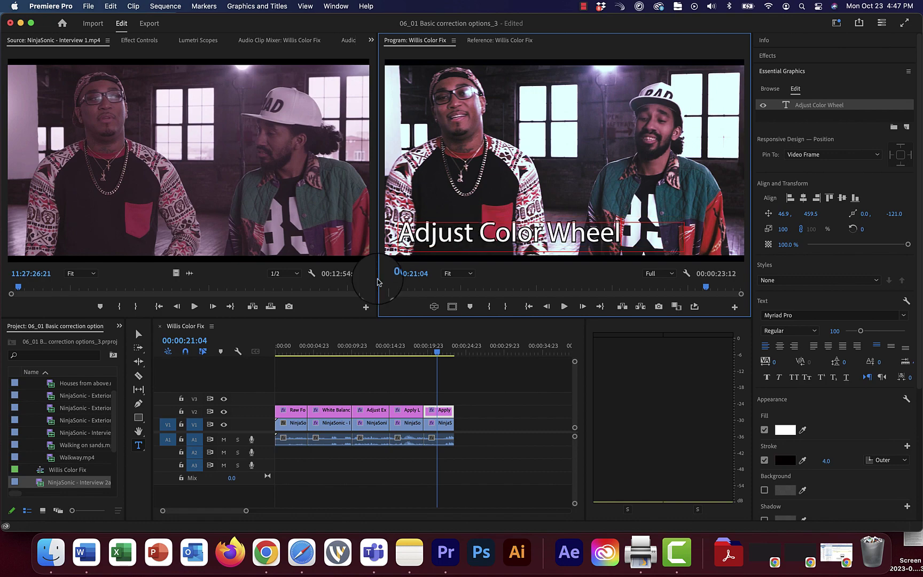
# Apply the Wipe video transition at the cut between the first and second interview segments
pyautogui.moveTo(435, 353); pyautogui.dragTo(297, 371)
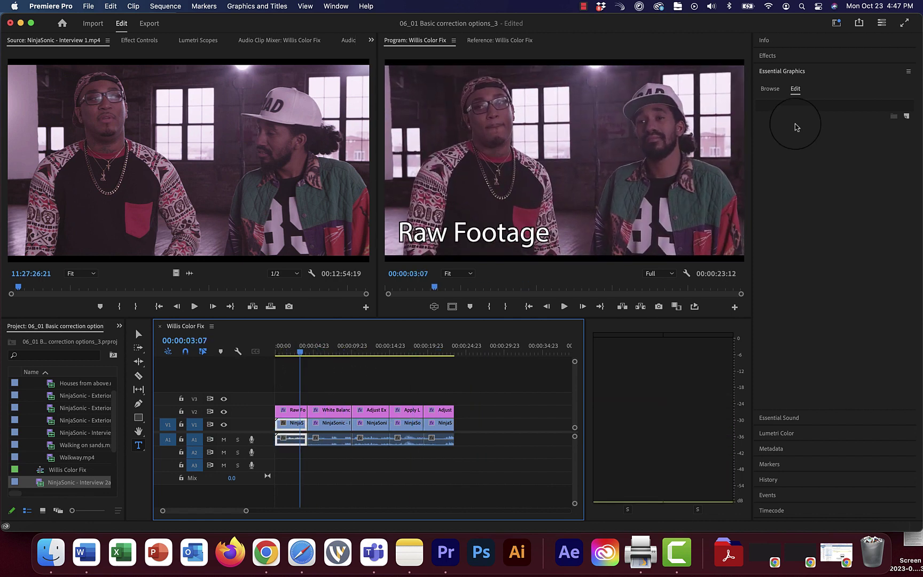
pyautogui.click(799, 63)
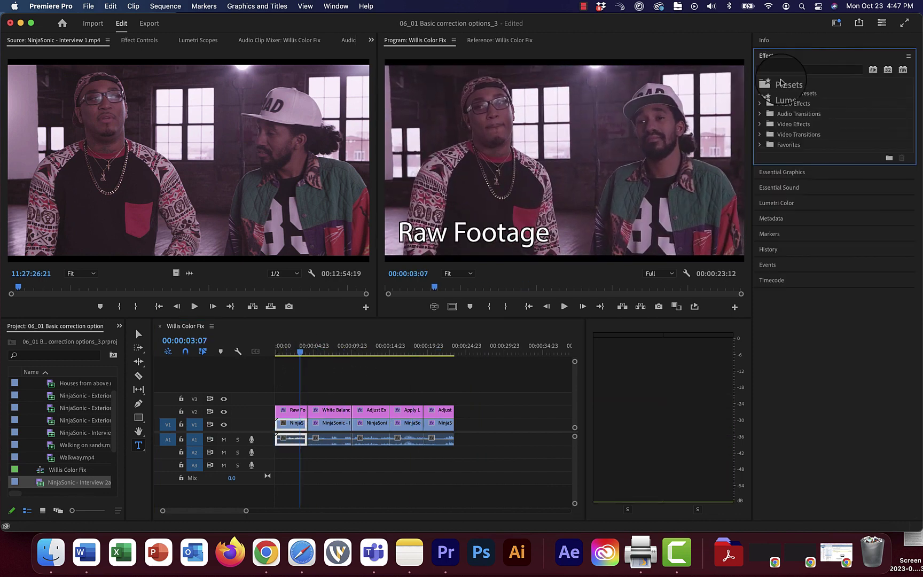
pyautogui.click(760, 136)
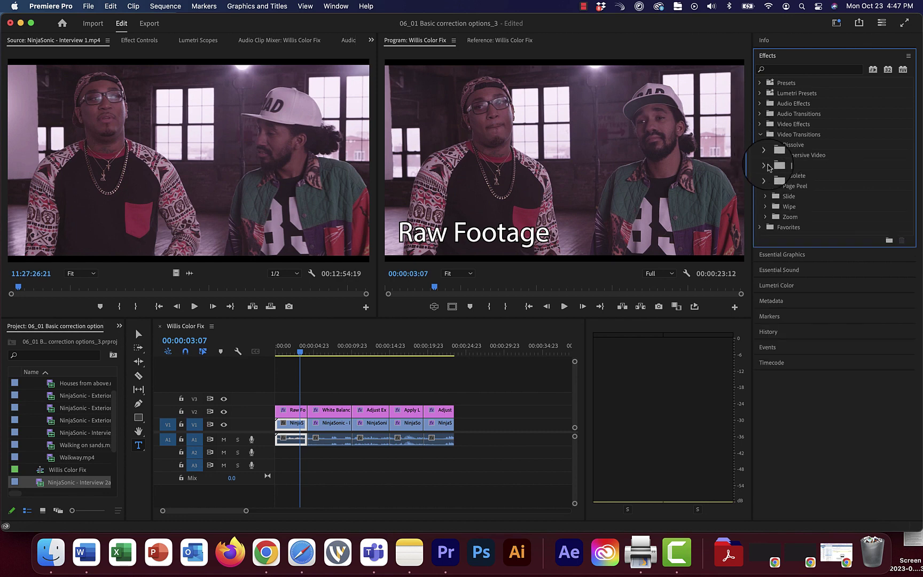
pyautogui.click(767, 207)
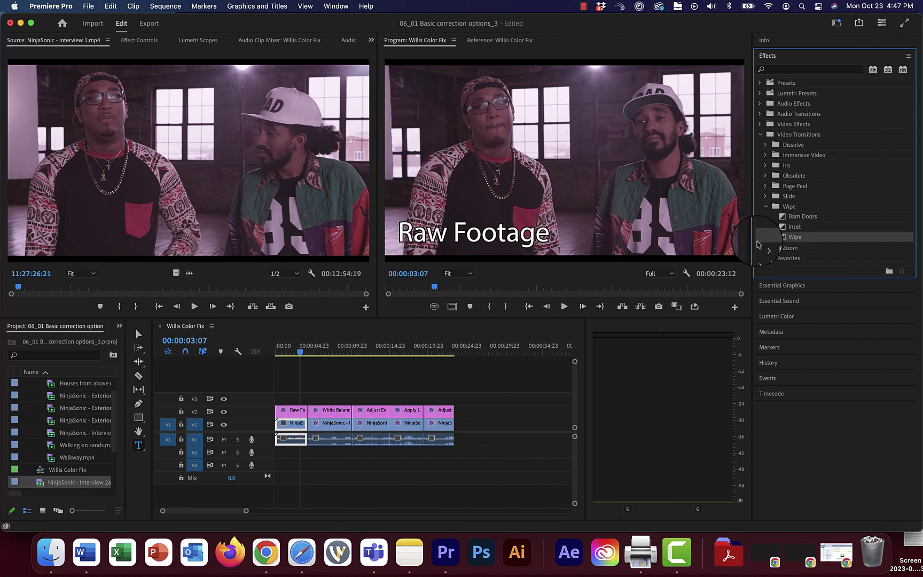
pyautogui.moveTo(757, 240); pyautogui.dragTo(306, 424)
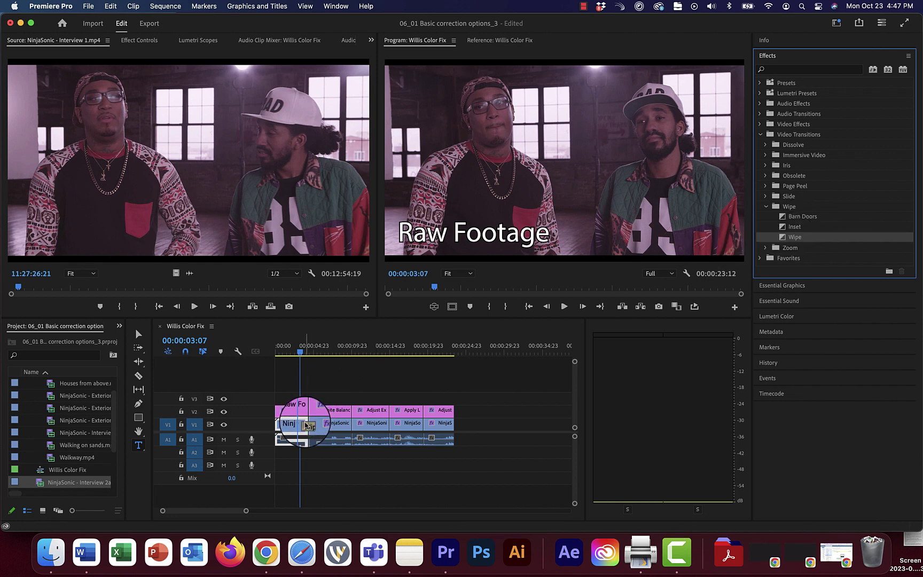
# Play back the Wipe between the first and second interview segments and check its transition duration
pyautogui.click(301, 354)
pyautogui.press('space')
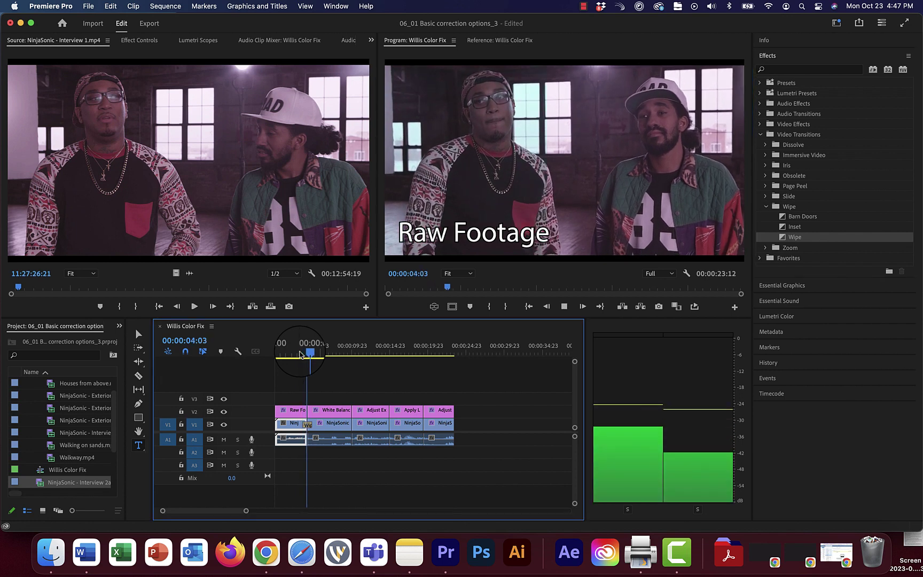
pyautogui.press('space')
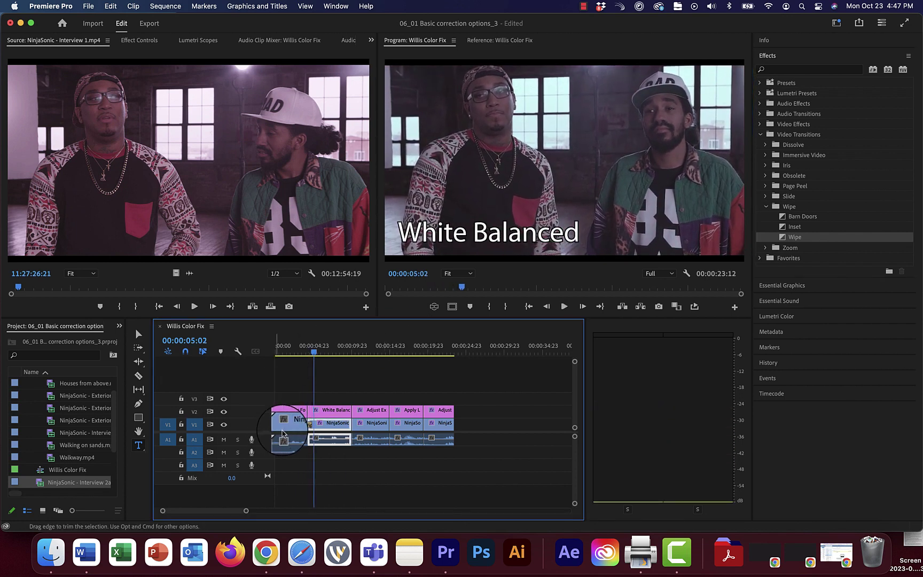
pyautogui.doubleClick(307, 430)
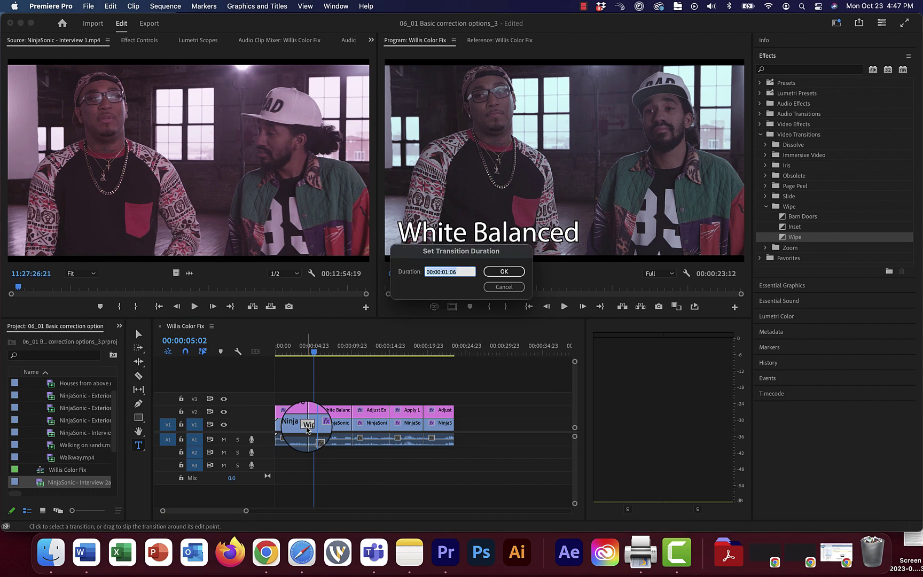
pyautogui.click(508, 272)
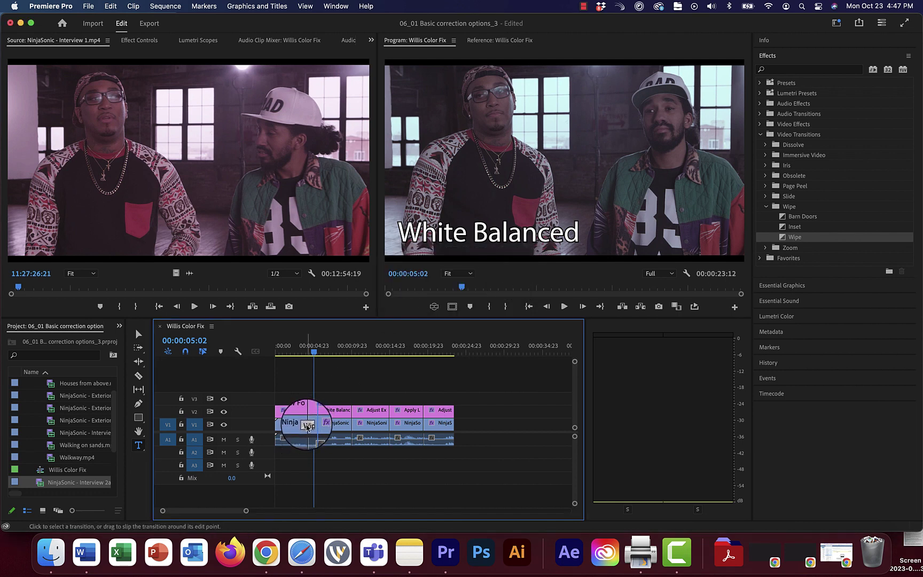
# Set the border width of the Wipe between the first and second interview segments to 5.0 and preview the wipe line
pyautogui.press('=')
pyautogui.press('=')
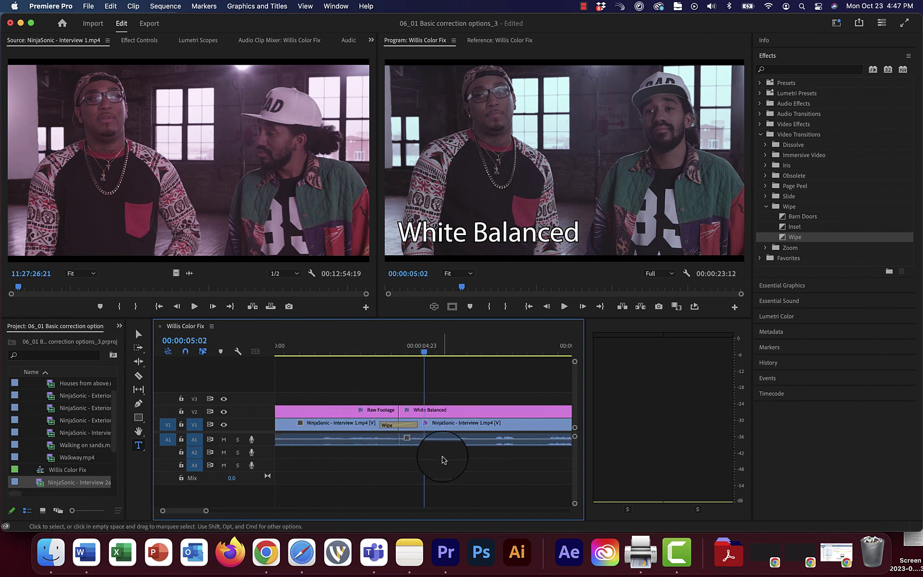
pyautogui.click(405, 430)
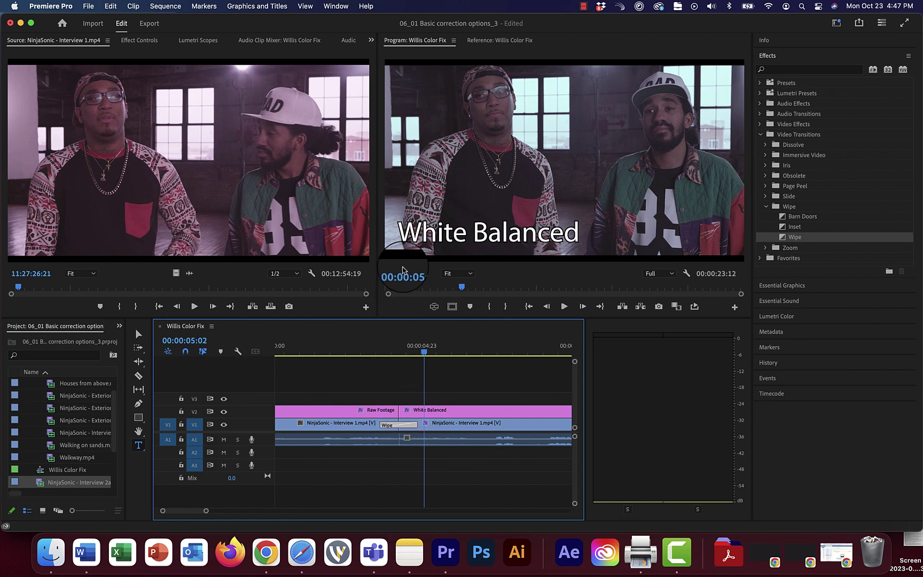
pyautogui.click(144, 41)
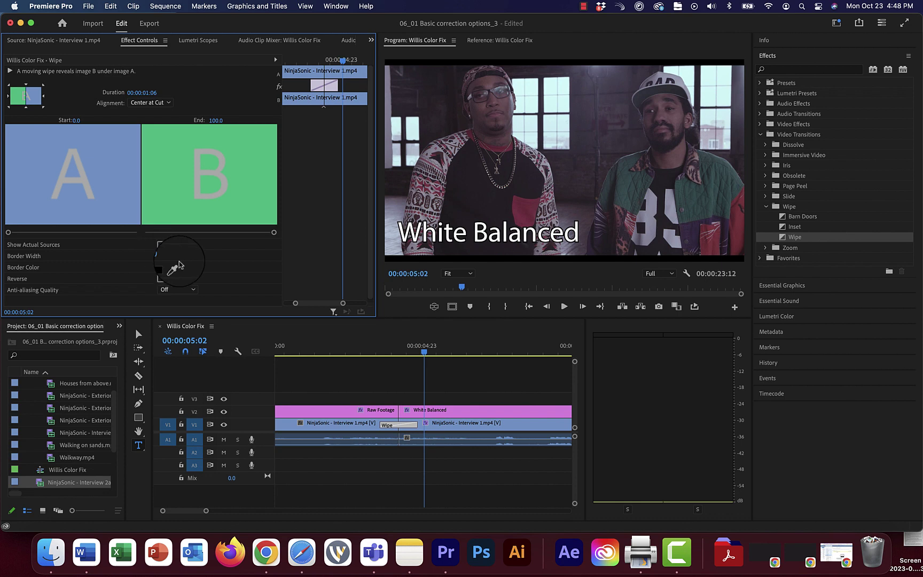
pyautogui.moveTo(403, 349); pyautogui.dragTo(386, 351)
pyautogui.click(410, 427)
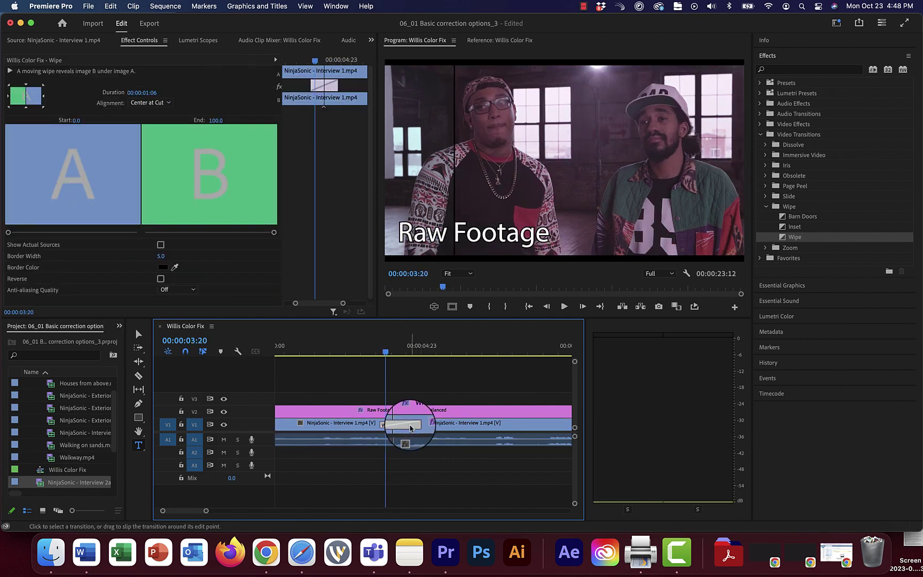
pyautogui.click(387, 352)
pyautogui.moveTo(389, 353)
pyautogui.mouseDown()
pyautogui.moveTo(401, 353)
pyautogui.moveTo(385, 353)
pyautogui.mouseUp()
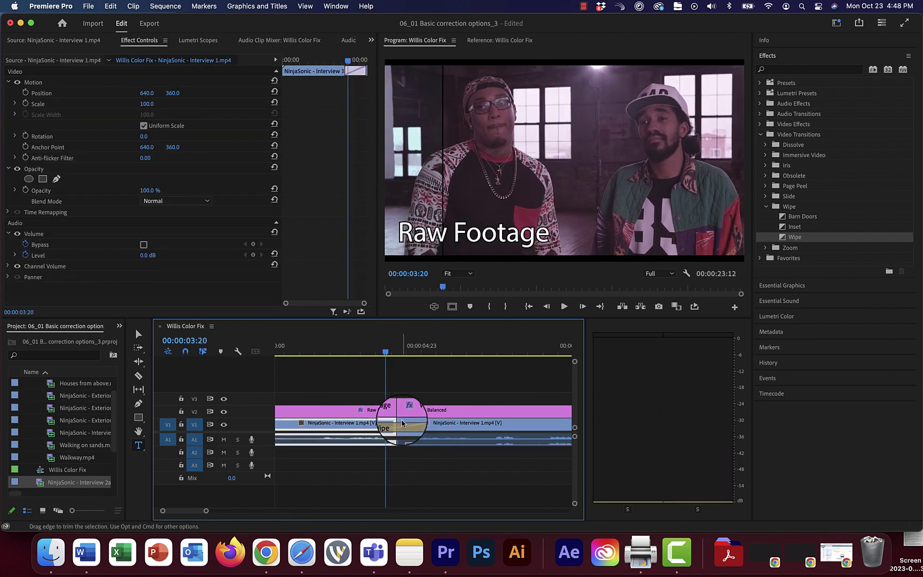
pyautogui.click(404, 428)
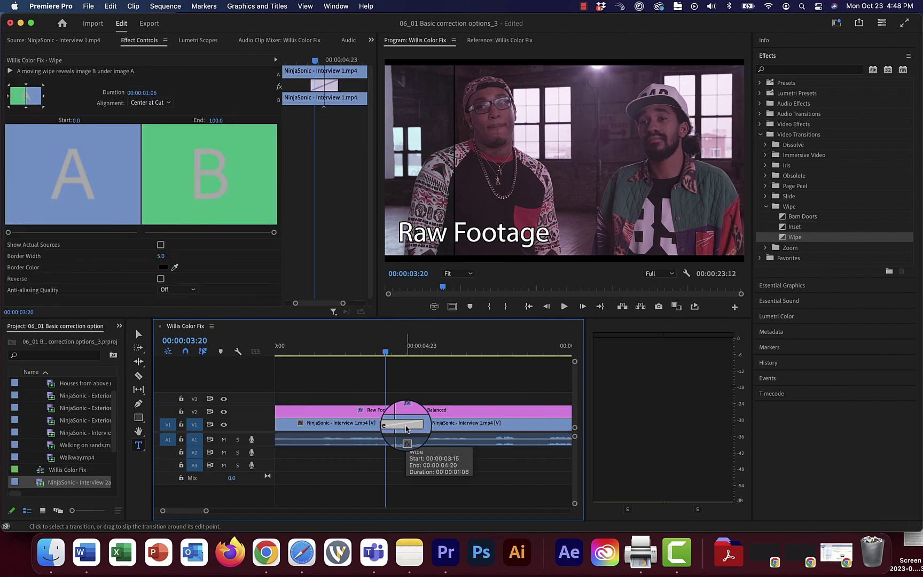
# Apply the Wipe transition between the "Raw Footage" and "White Balanced" titles and play back the cut
pyautogui.click(398, 417)
pyautogui.press('super+d')
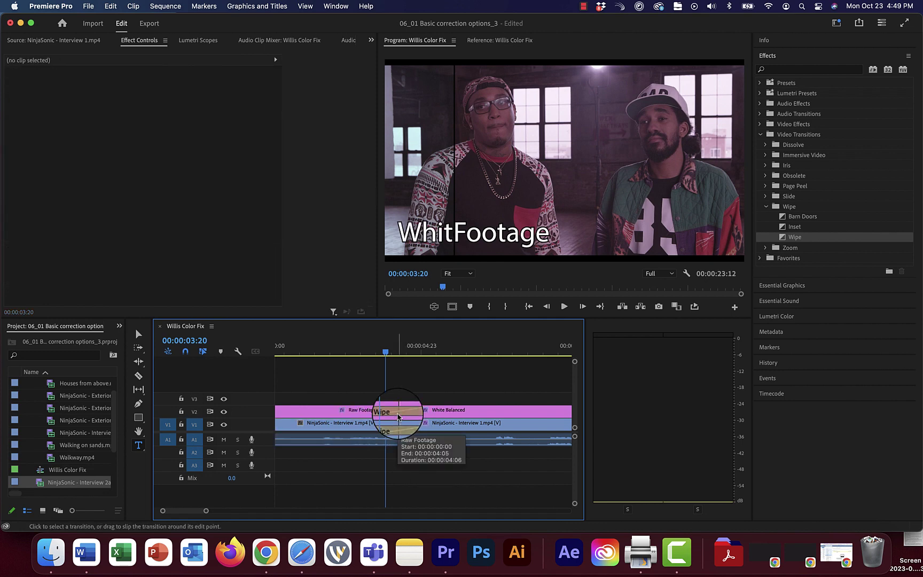
pyautogui.moveTo(381, 351); pyautogui.dragTo(373, 348)
pyautogui.press('space')
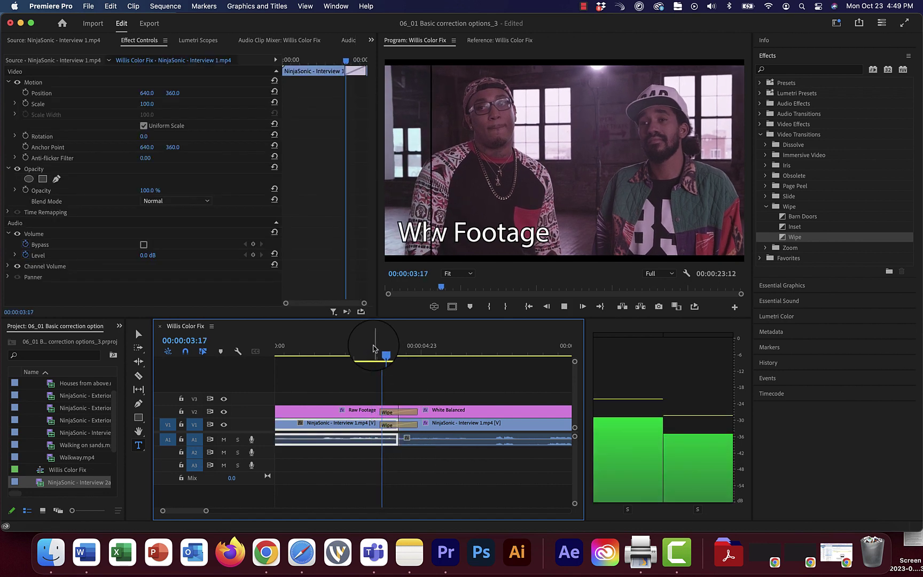
pyautogui.press('space')
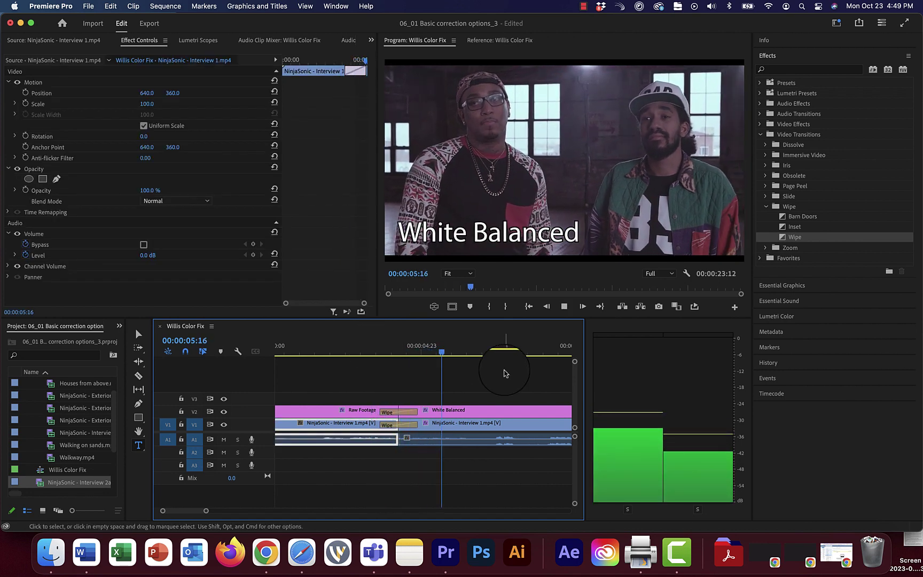
# Apply Wipe transitions to both the title and video tracks at the cuts before and after the third segment
pyautogui.scroll(-3, 505, 371)
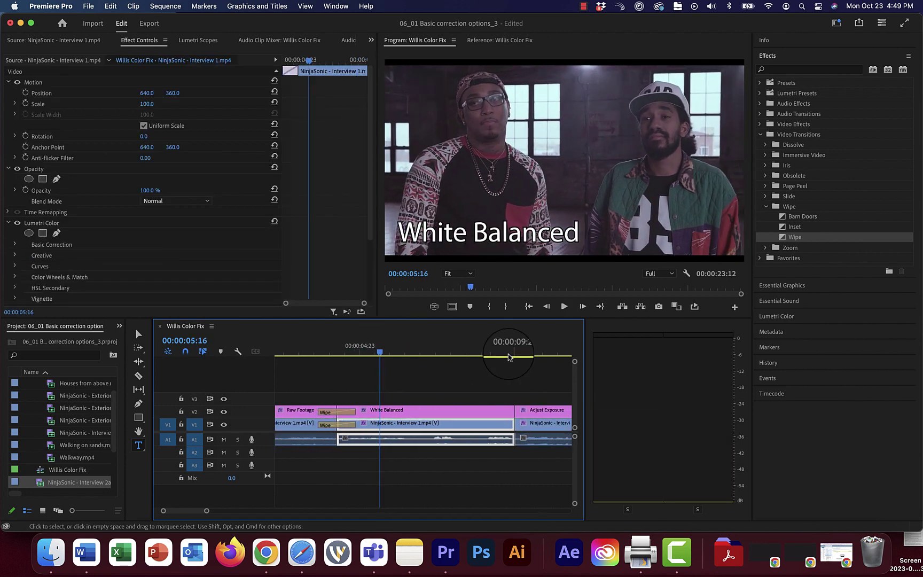
pyautogui.click(514, 411)
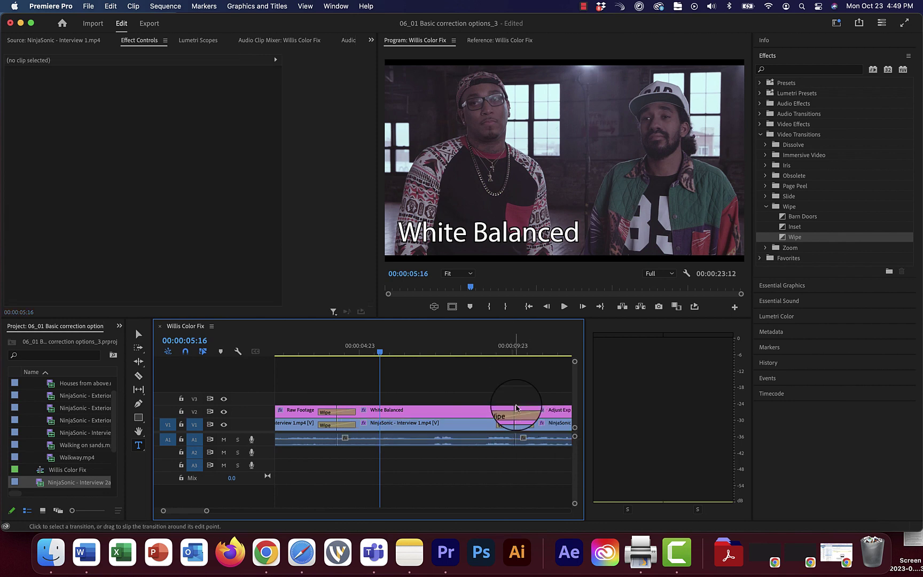
pyautogui.scroll(-12, 529, 380)
pyautogui.scroll(2, 532, 380)
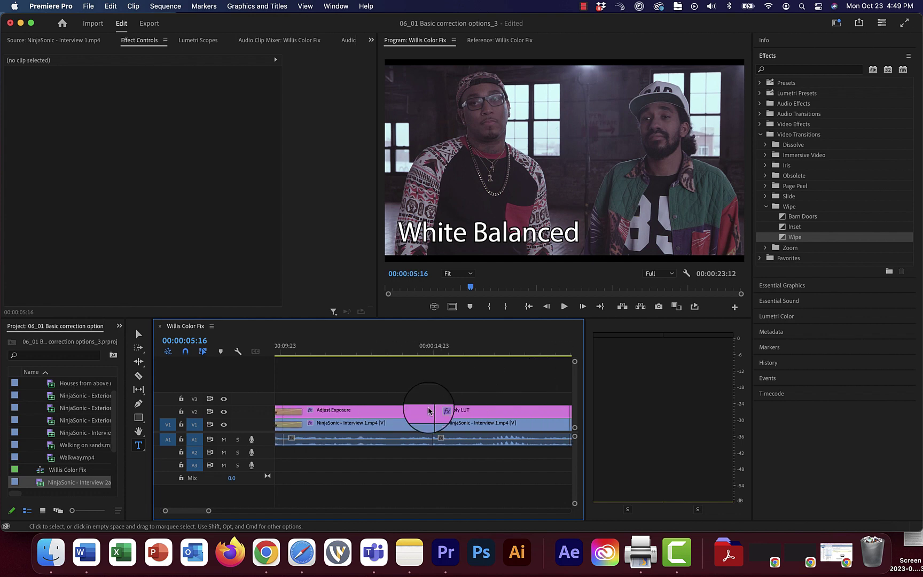
pyautogui.click(434, 412)
pyautogui.press('cmd+d')
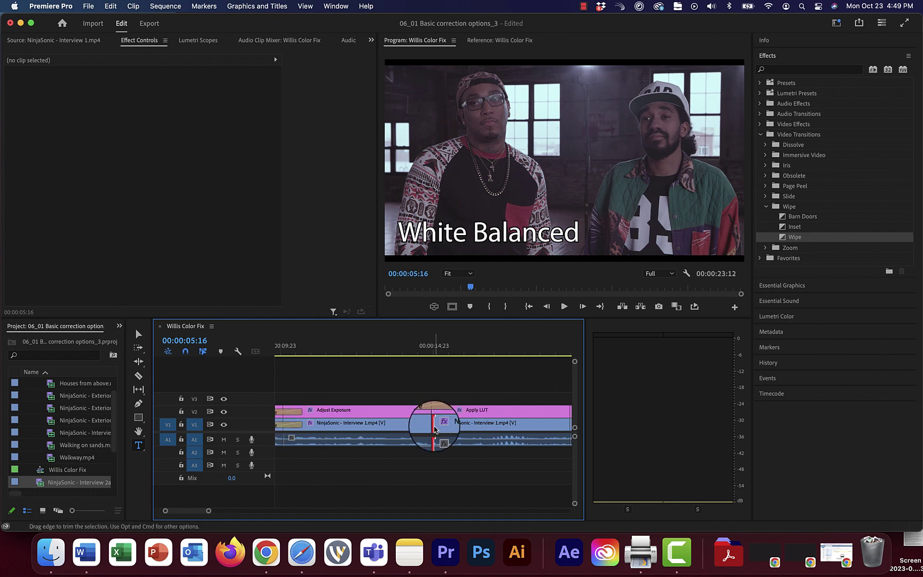
# Apply Wipe transitions to the title and video tracks at the cut between the fourth and last segments
pyautogui.scroll(-4, 509, 384)
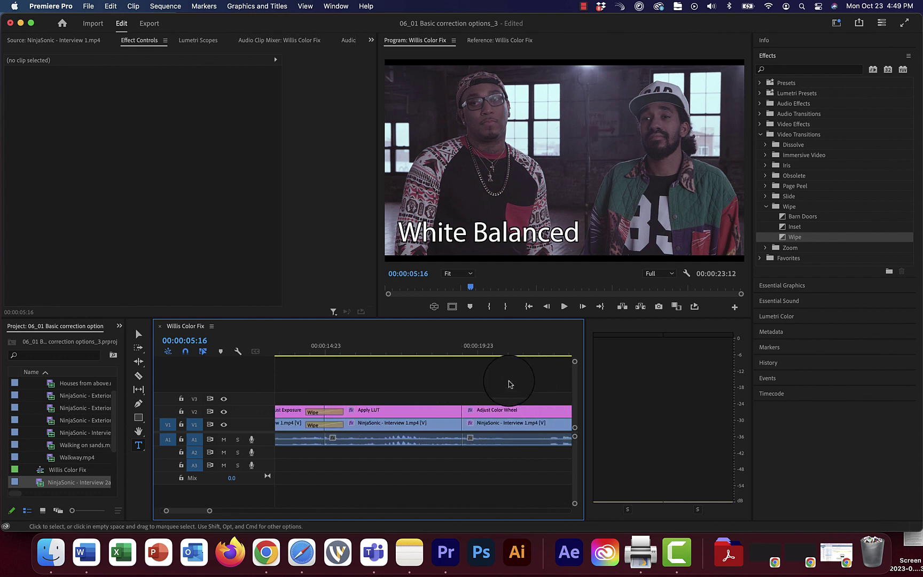
pyautogui.click(461, 413)
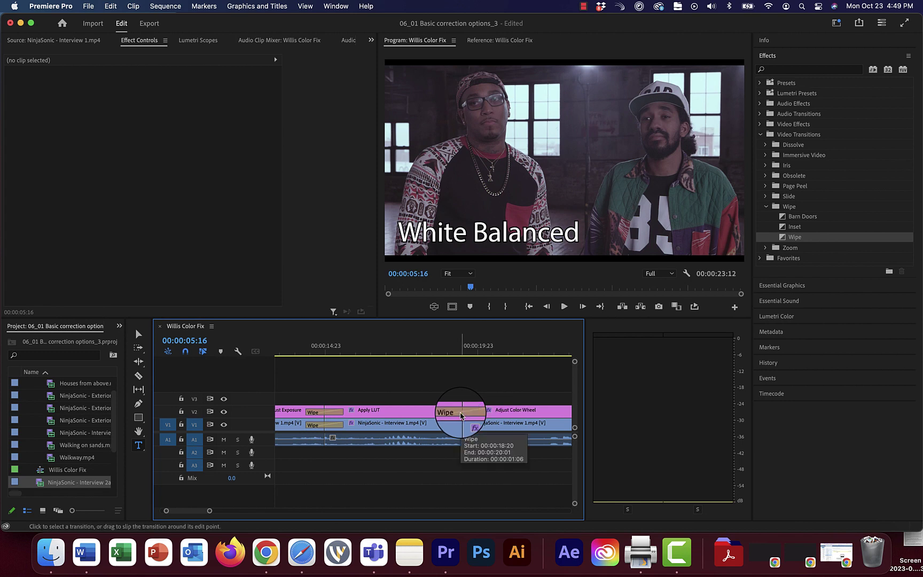
pyautogui.press('cmd+d')
pyautogui.scroll(-5, 454, 422)
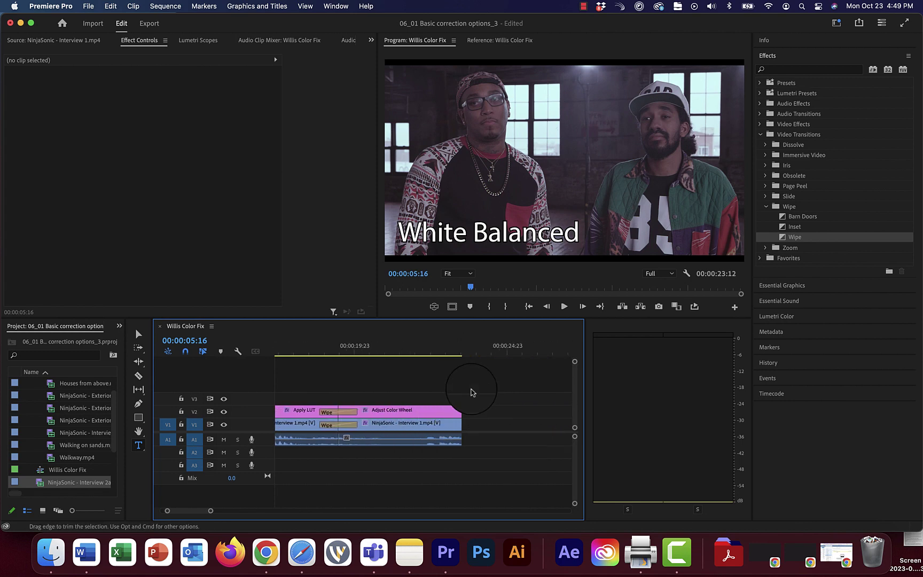
# Play the whole sequence from the beginning to review the titles and Wipe transitions
pyautogui.scroll(-6, 430, 358)
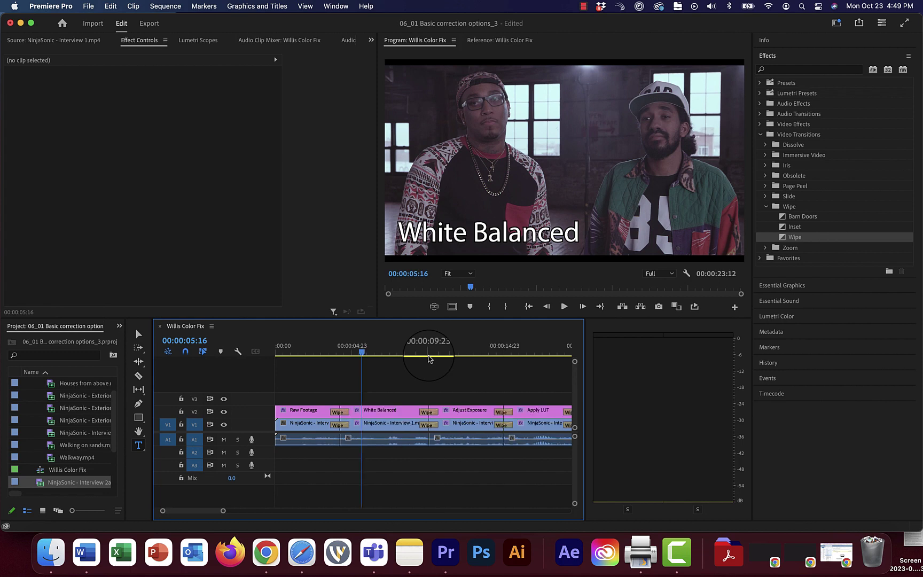
pyautogui.moveTo(341, 346); pyautogui.dragTo(248, 350)
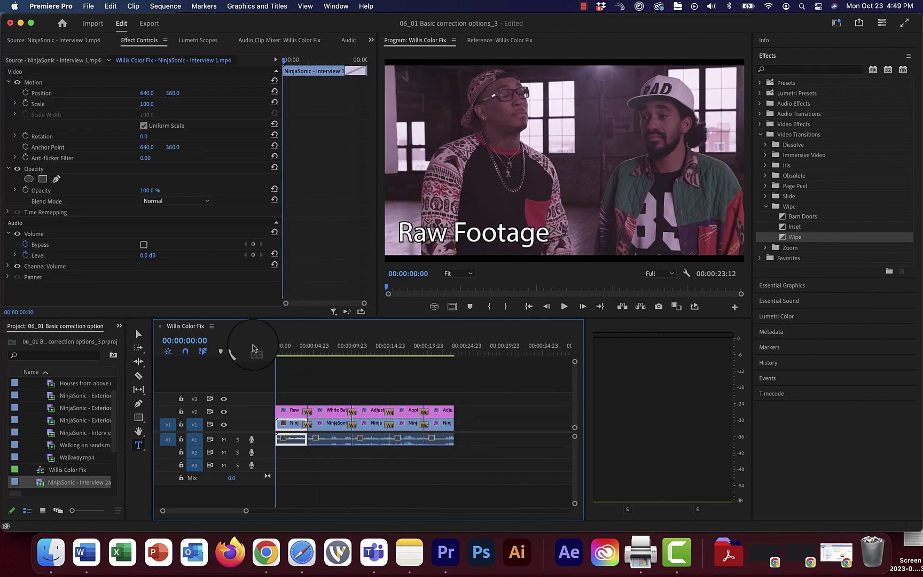
pyautogui.press('space')
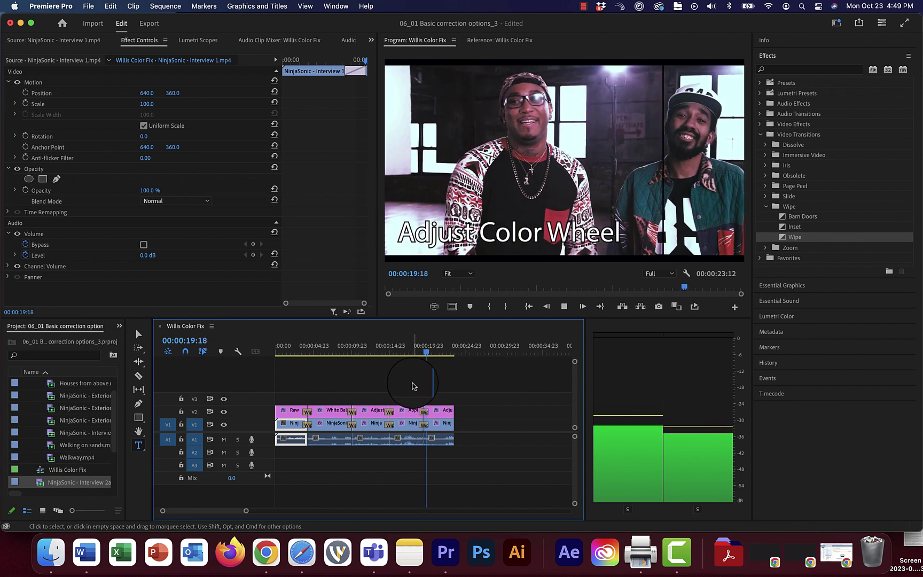
# Change the fourth segment's title text to "Adjust Exposure"
pyautogui.click(407, 352)
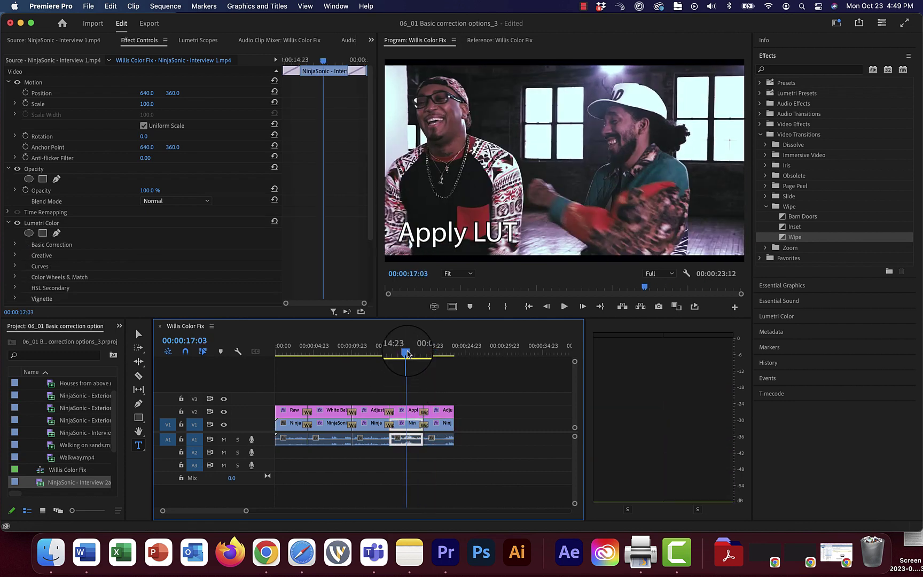
pyautogui.click(406, 408)
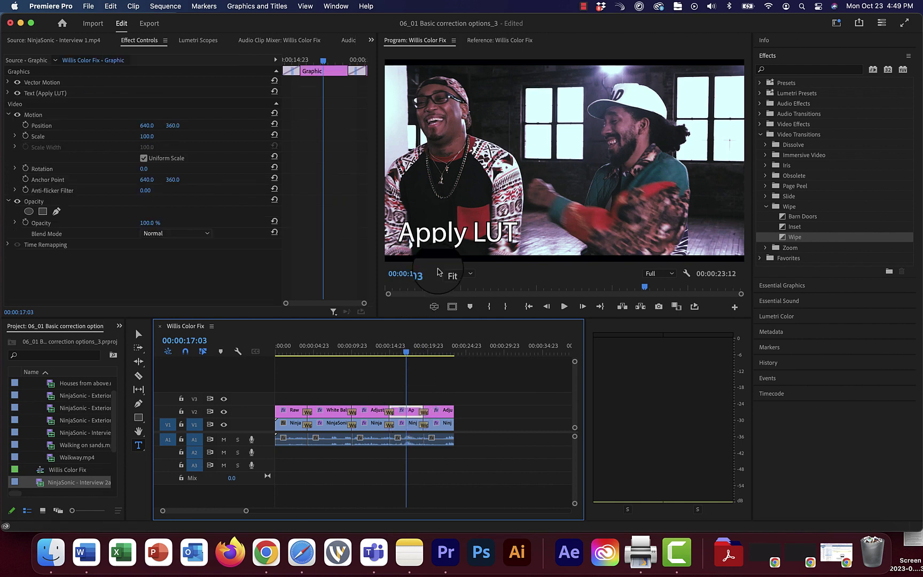
pyautogui.click(453, 240)
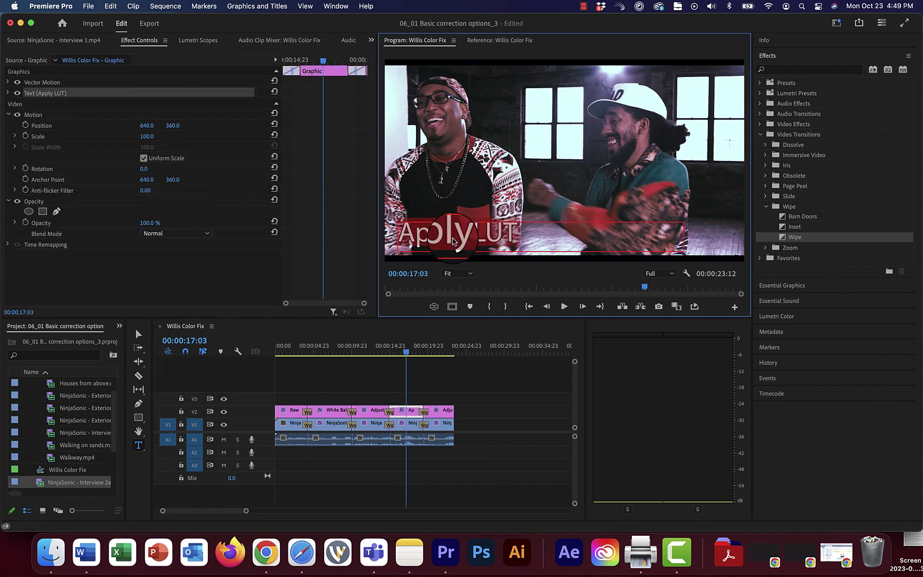
pyautogui.write('Adjust Exposure')
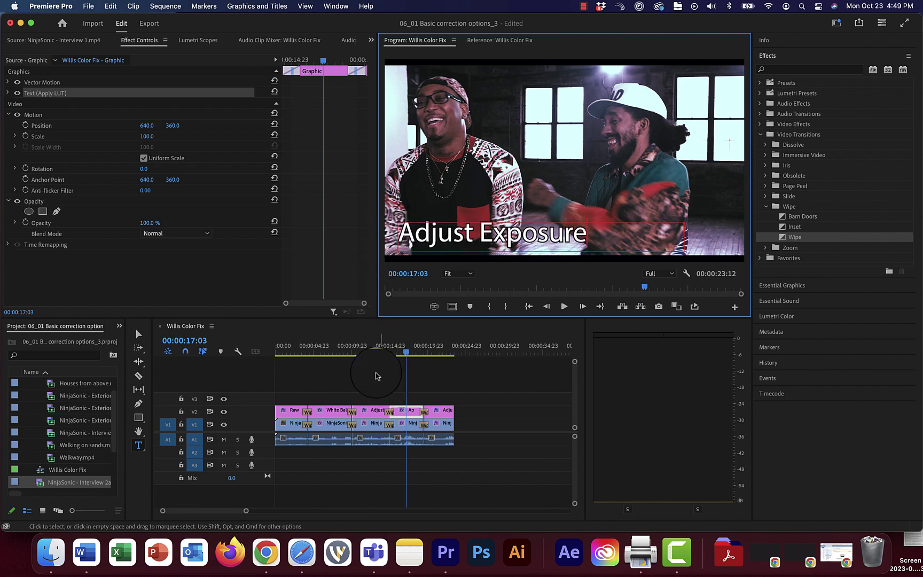
# Change the third segment's title text to "Apply LUT"
pyautogui.click(376, 346)
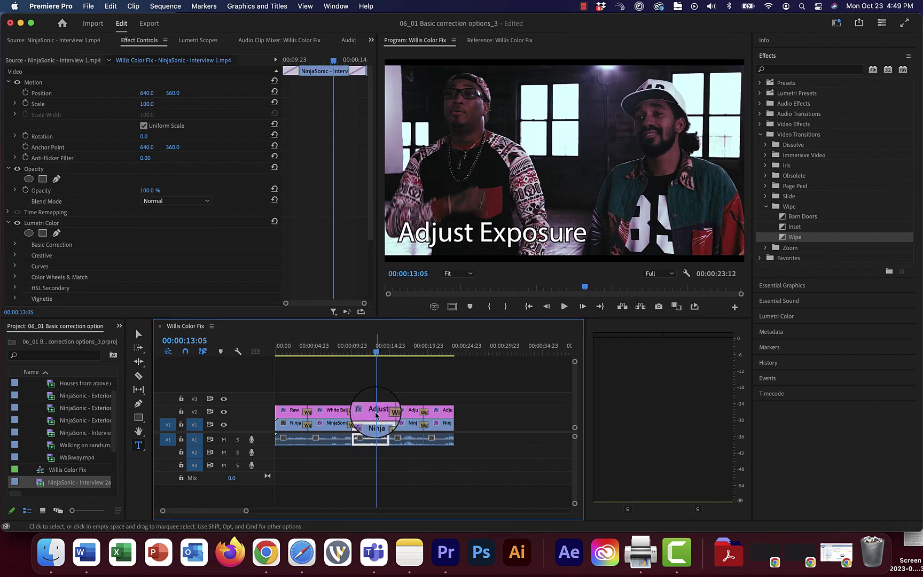
pyautogui.click(378, 411)
pyautogui.doubleClick(493, 233)
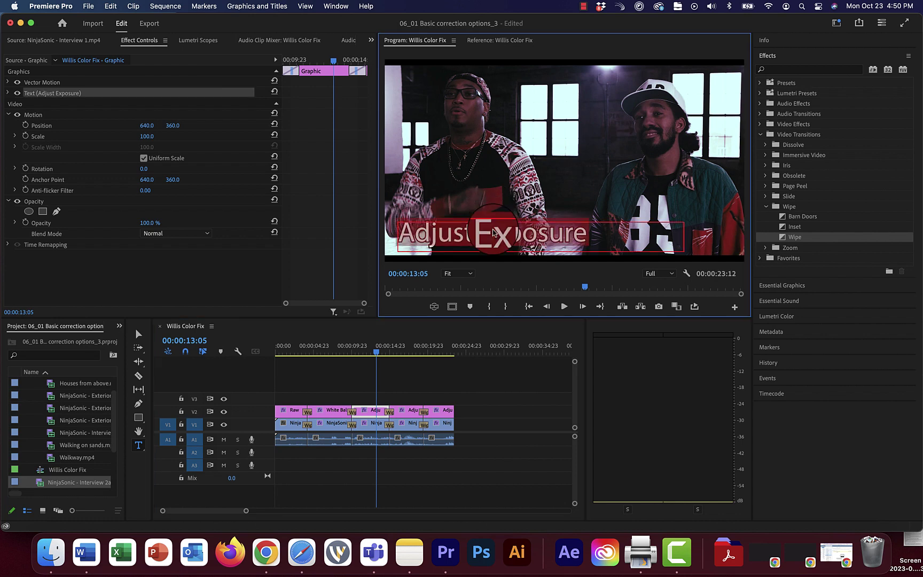
pyautogui.write('Apply LUT')
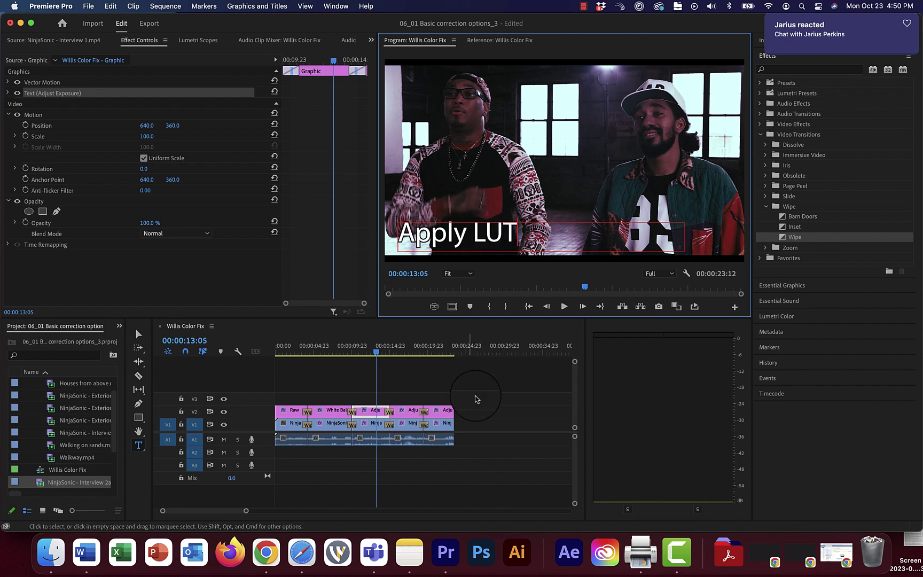
pyautogui.click(501, 401)
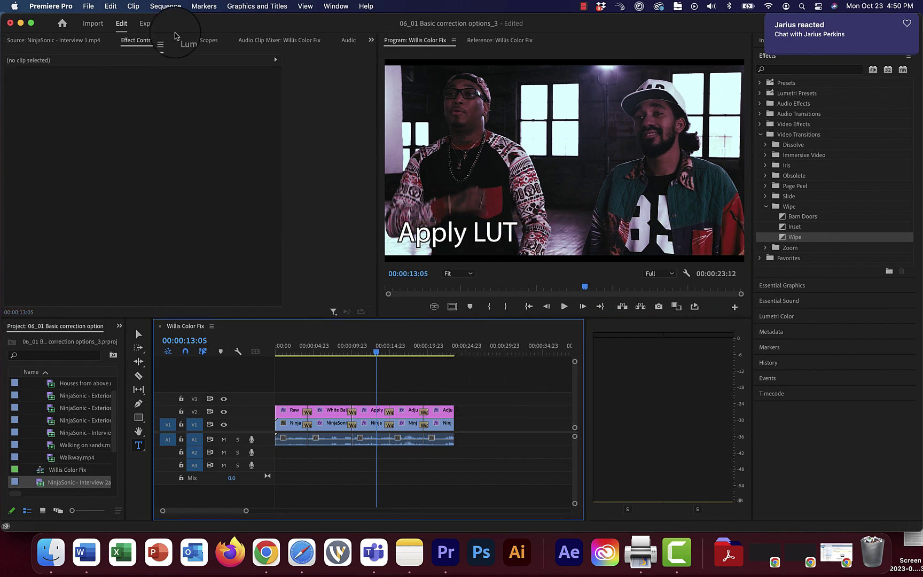
# Export the entire sequence as the H.264 file "Willis Color Fix_1.mp4" with the Match Source - Adaptive High Bitrate preset
pyautogui.click(89, 6)
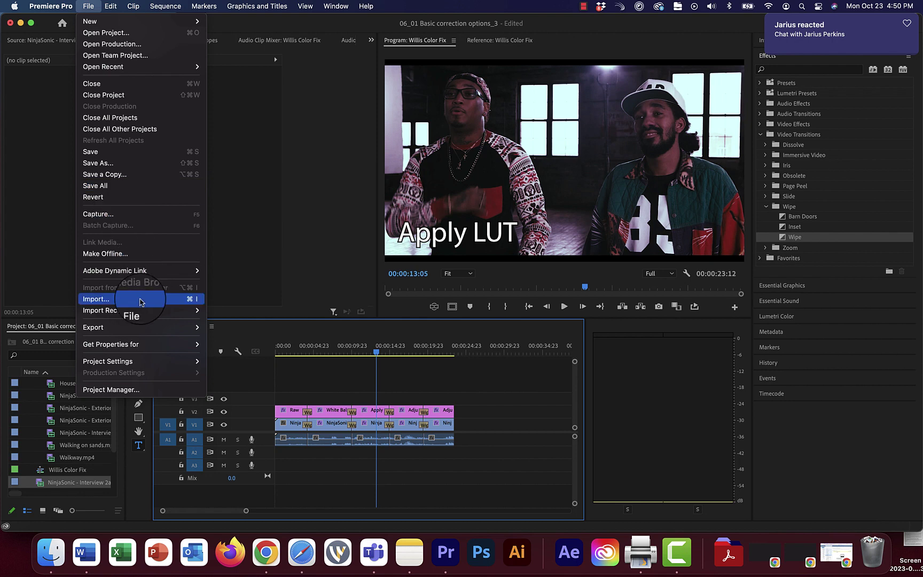
pyautogui.moveTo(128, 328)
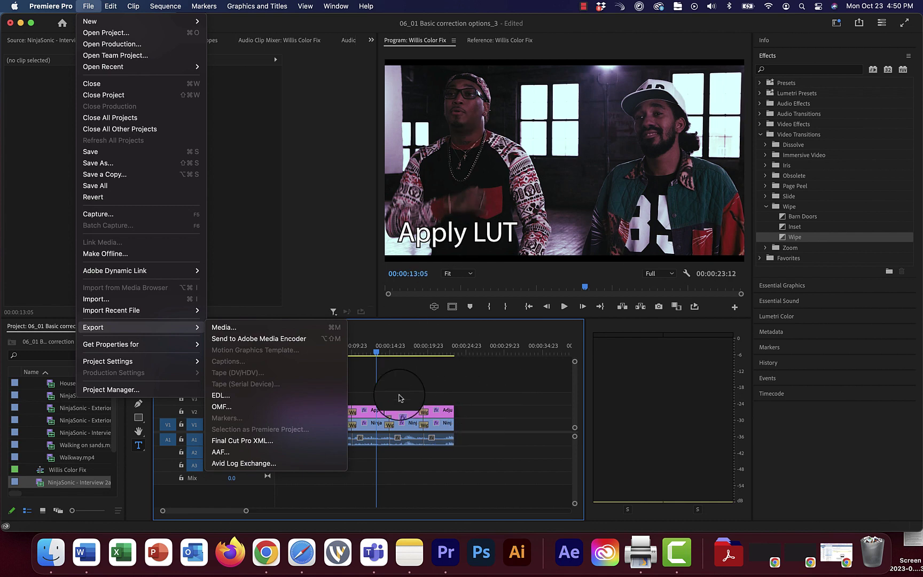
pyautogui.click(283, 328)
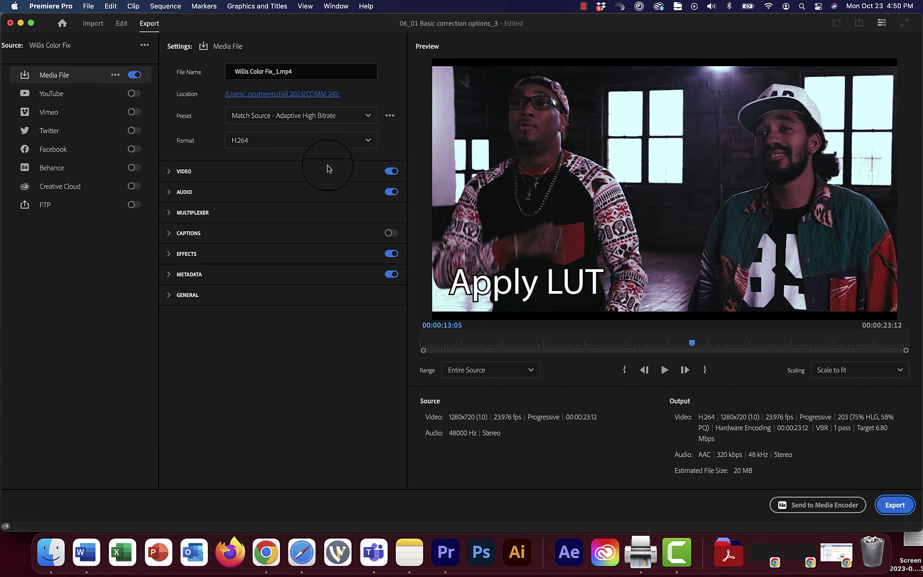
pyautogui.click(896, 504)
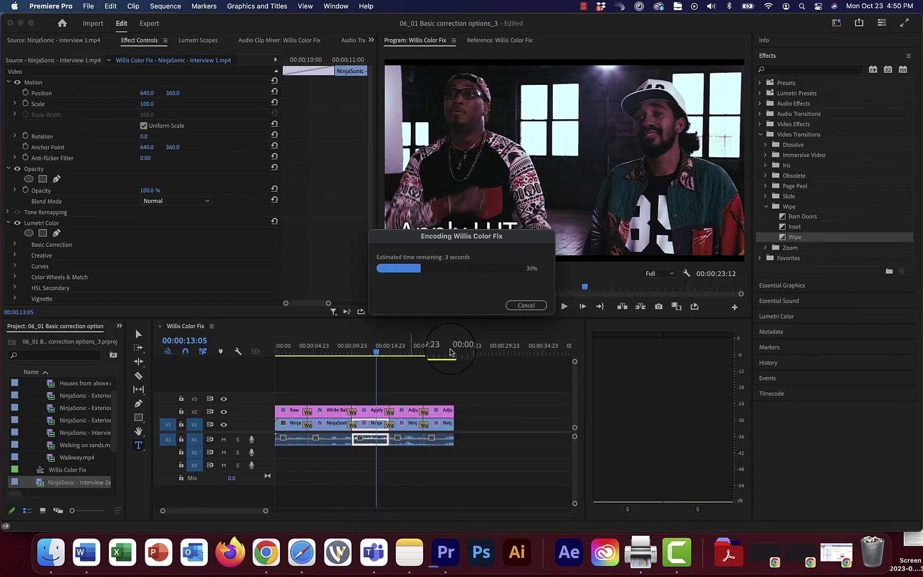